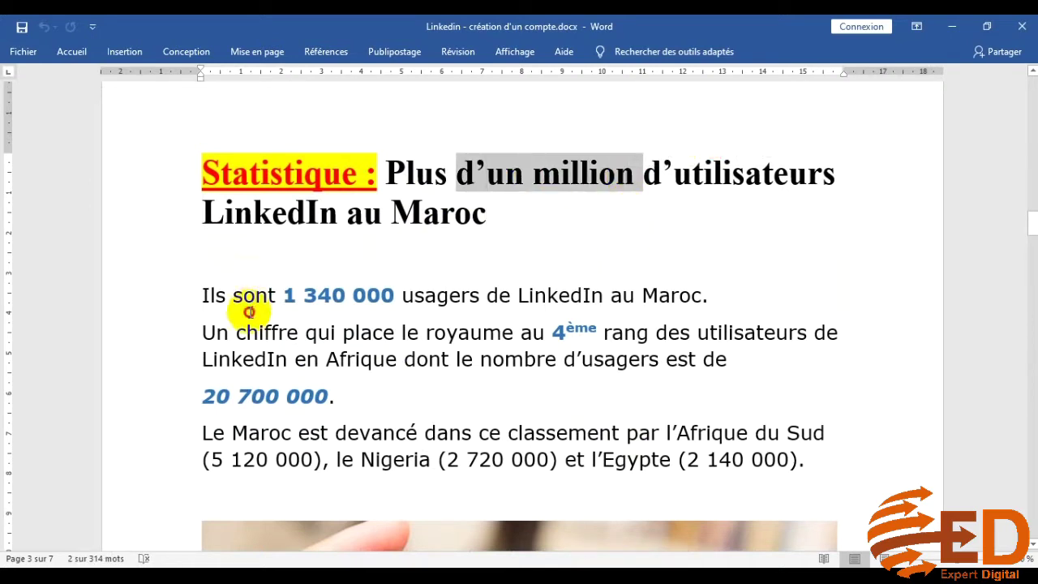
left_click(203, 300)
left_click(256, 296)
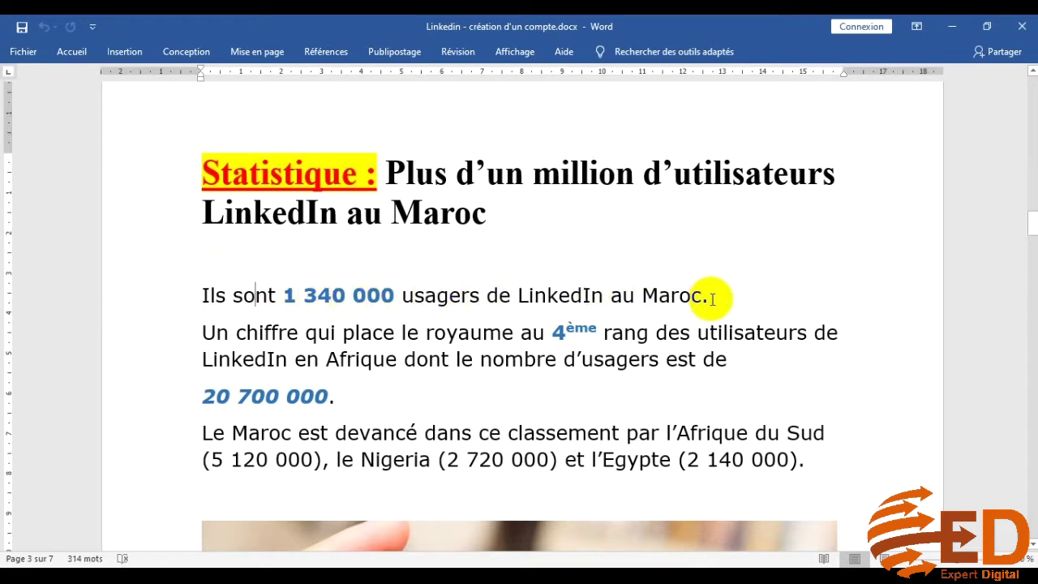
left_click_drag(394, 295, 271, 295)
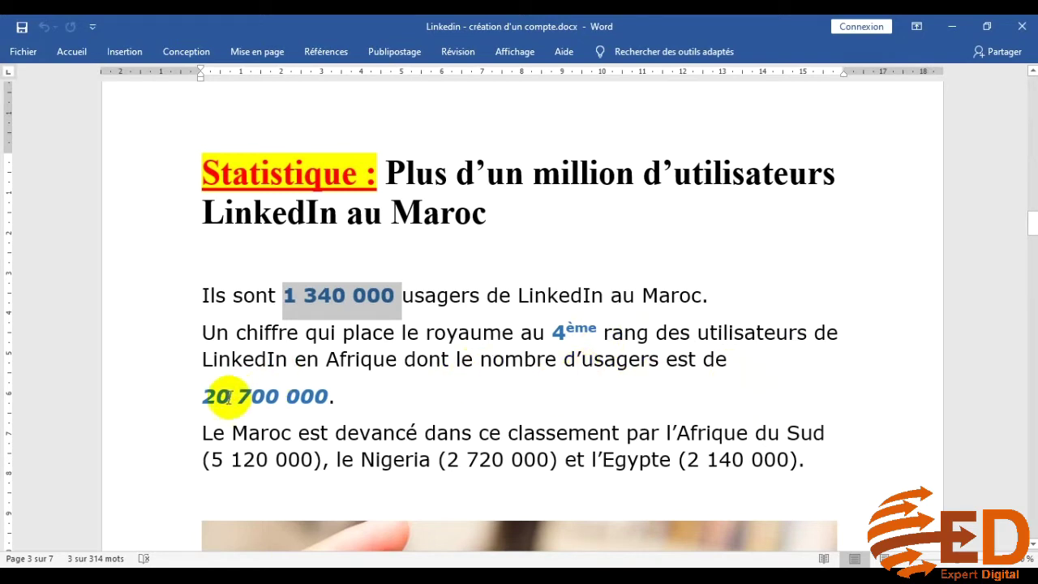
left_click_drag(199, 396, 230, 396)
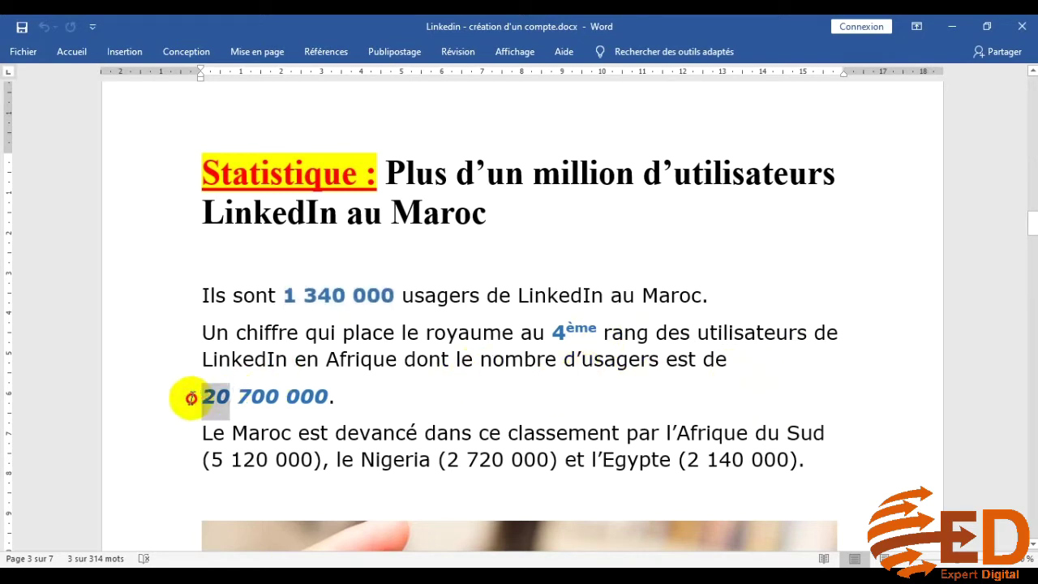
left_click(235, 398)
left_click_drag(235, 397, 199, 397)
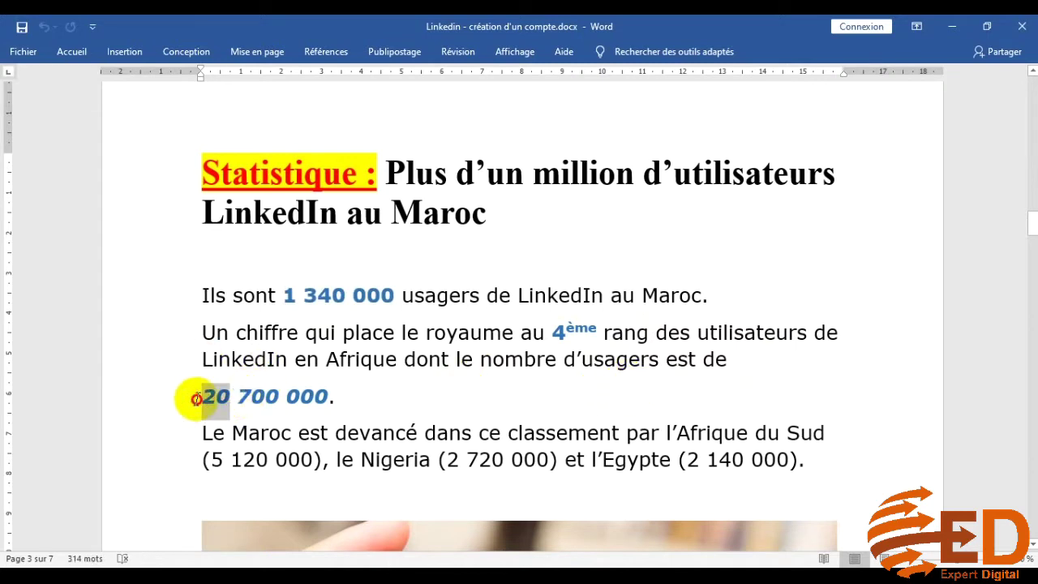
scroll(746, 391, "down", 1)
left_click(406, 347)
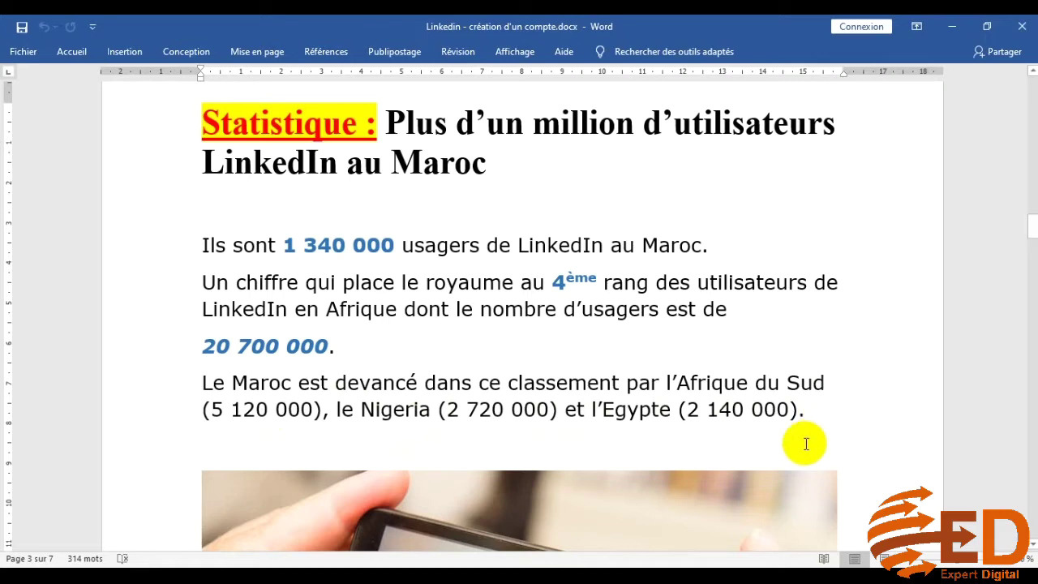
Scroll past the phone image to page 4's 'Première étape' heading with the LinkedIn homepage screenshot
scroll(805, 442, "down", 3)
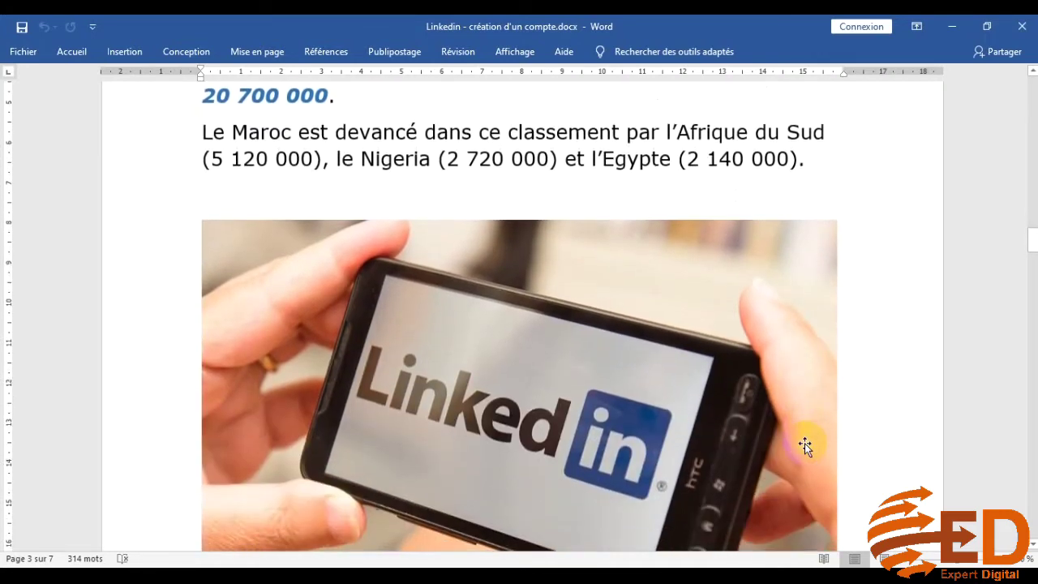
scroll(805, 443, "up", 3)
scroll(641, 535, "up", 1)
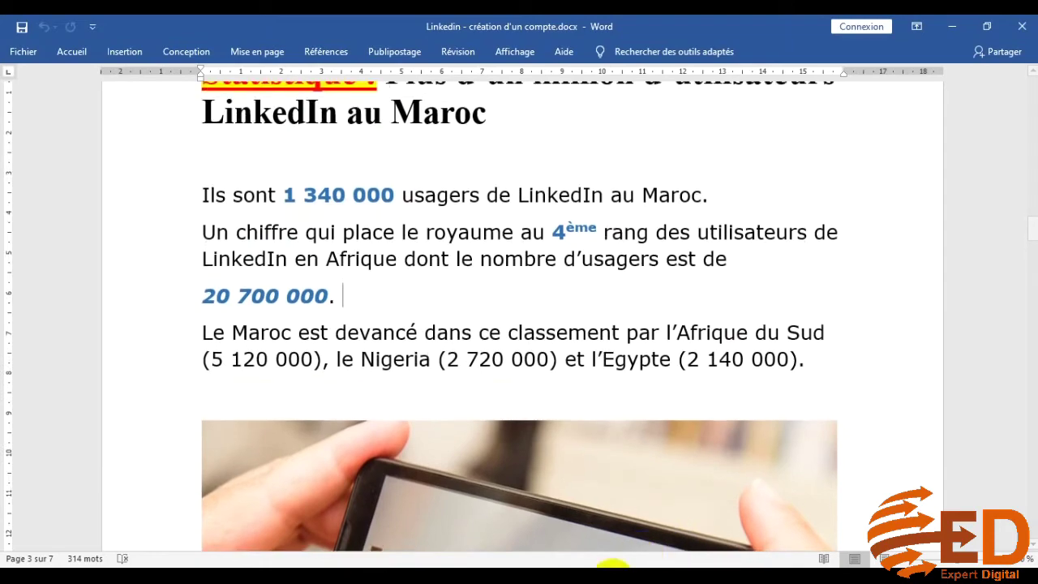
scroll(543, 444, "down", 1)
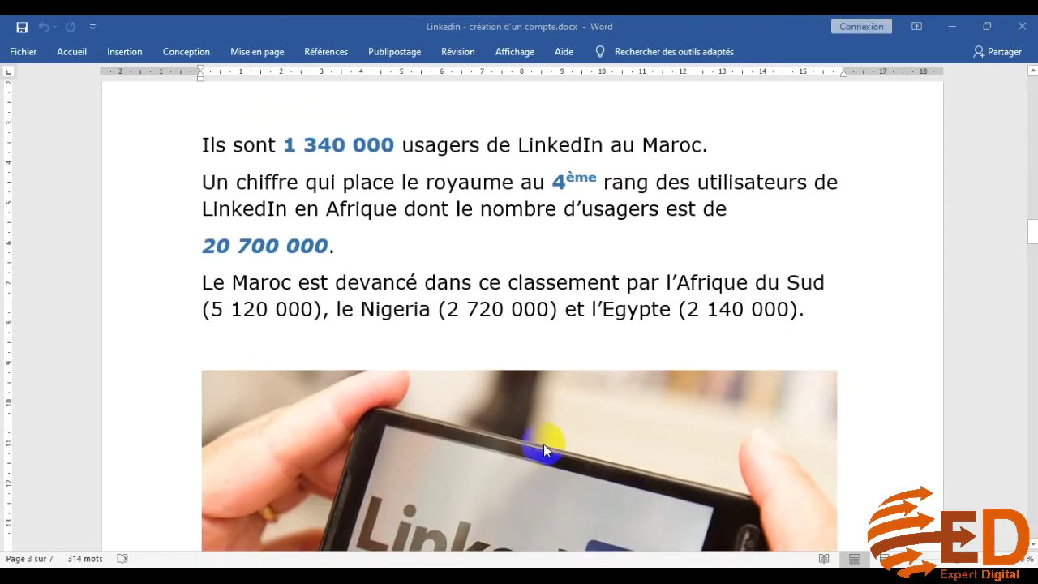
scroll(543, 444, "down", 10)
scroll(543, 443, "up", 5)
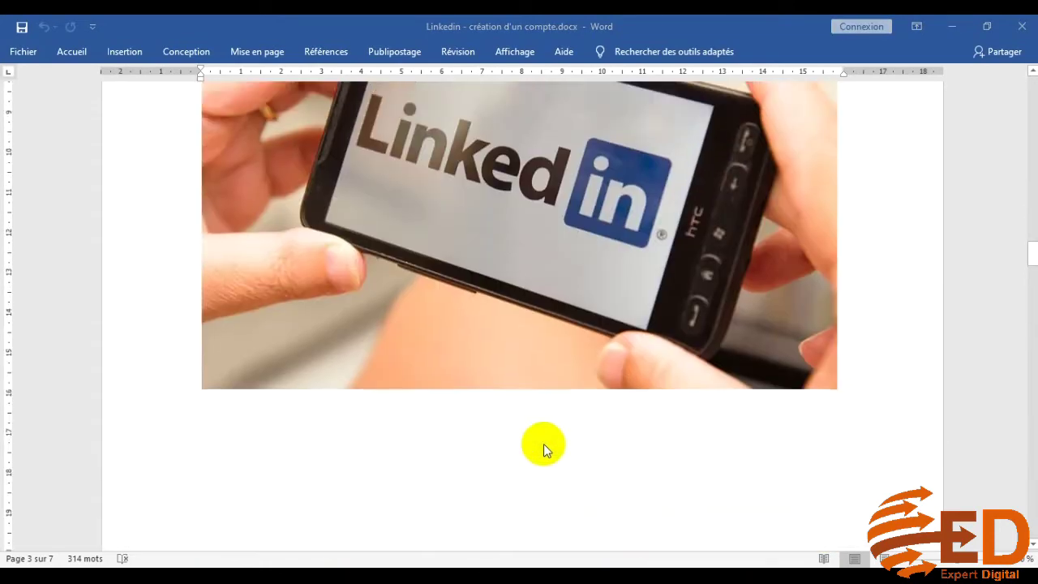
scroll(543, 445, "down", 10)
scroll(545, 454, "up", 6)
scroll(545, 455, "down", 12)
scroll(547, 447, "down", 10)
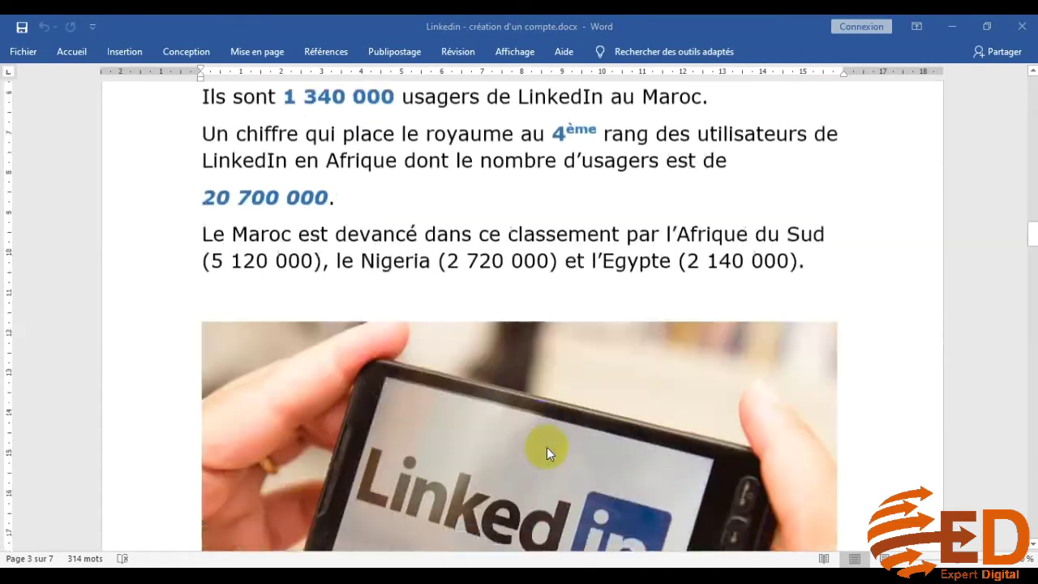
scroll(546, 447, "up", 5)
scroll(547, 447, "up", 3)
scroll(547, 447, "down", 10)
scroll(547, 447, "down", 2)
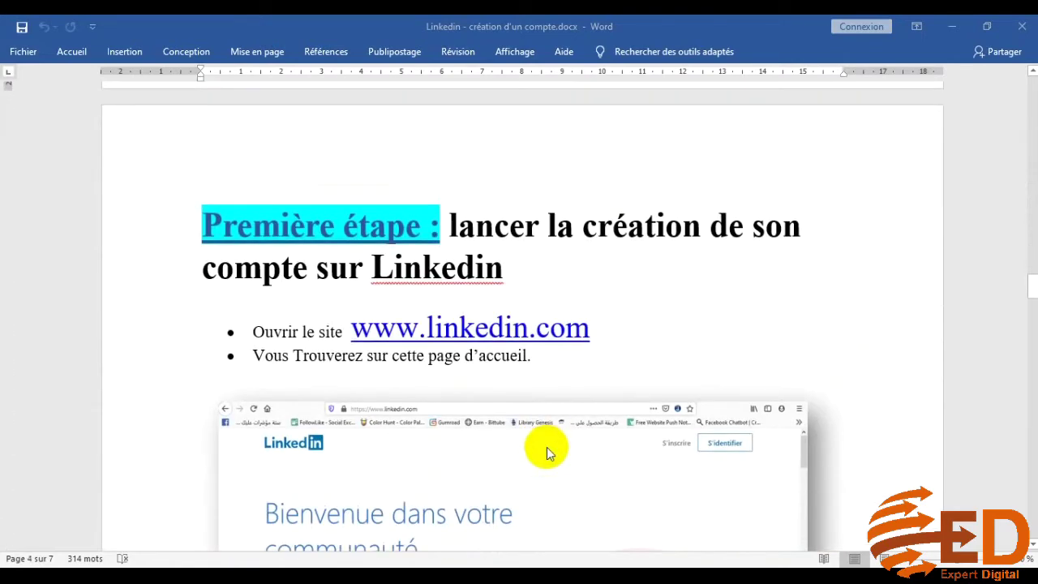
scroll(547, 447, "down", 2)
scroll(652, 359, "down", 2)
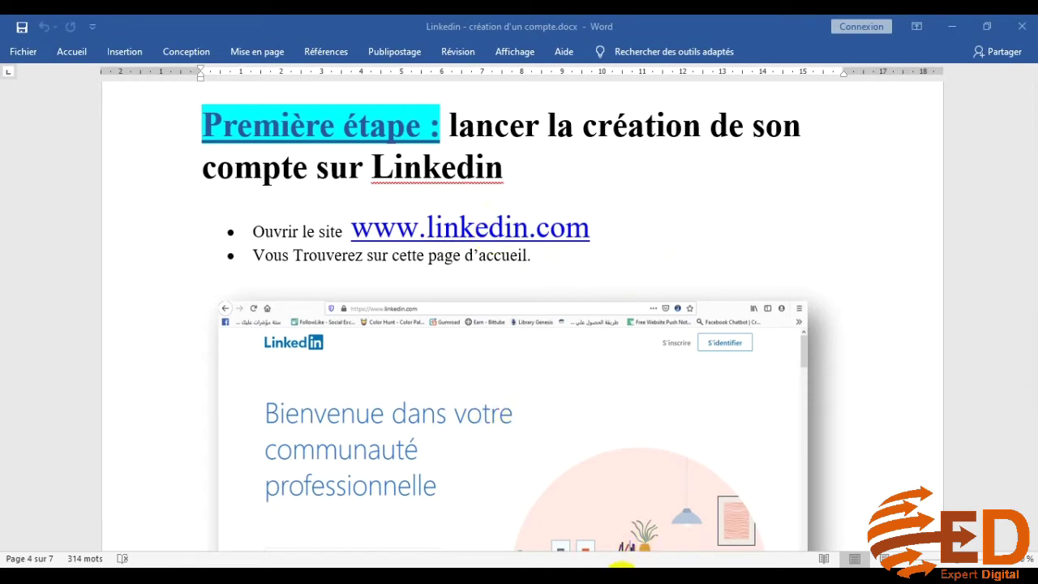
Search for 'linkedin' from the address bar of the Opera private browsing window
mouse_move(612, 567)
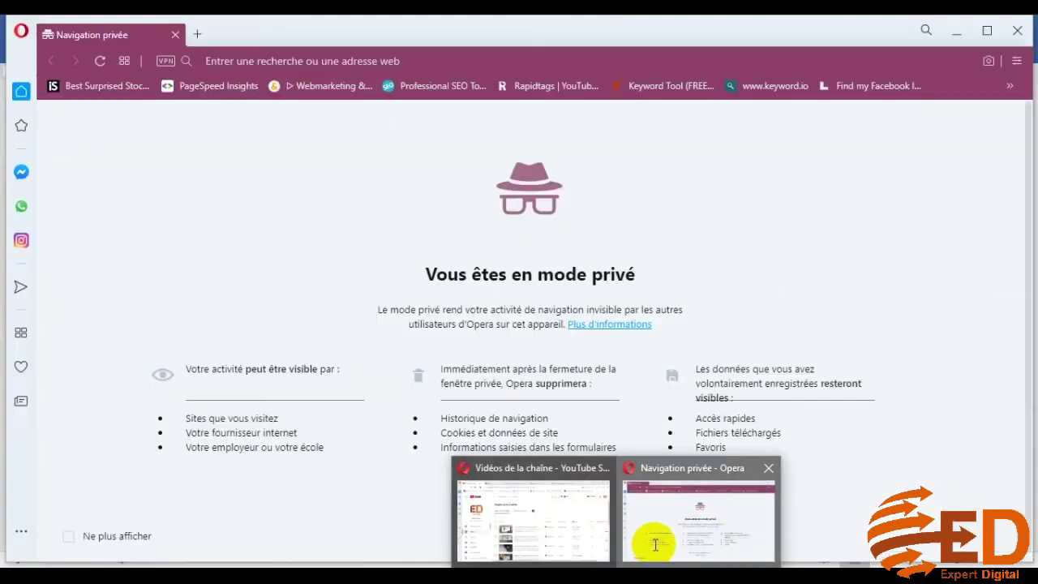
left_click(655, 547)
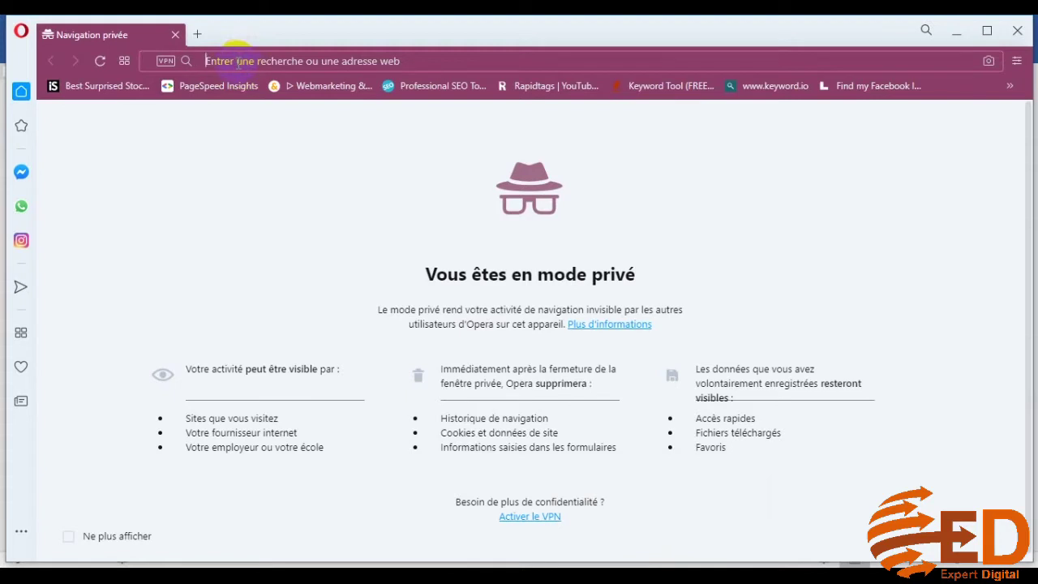
type("linked")
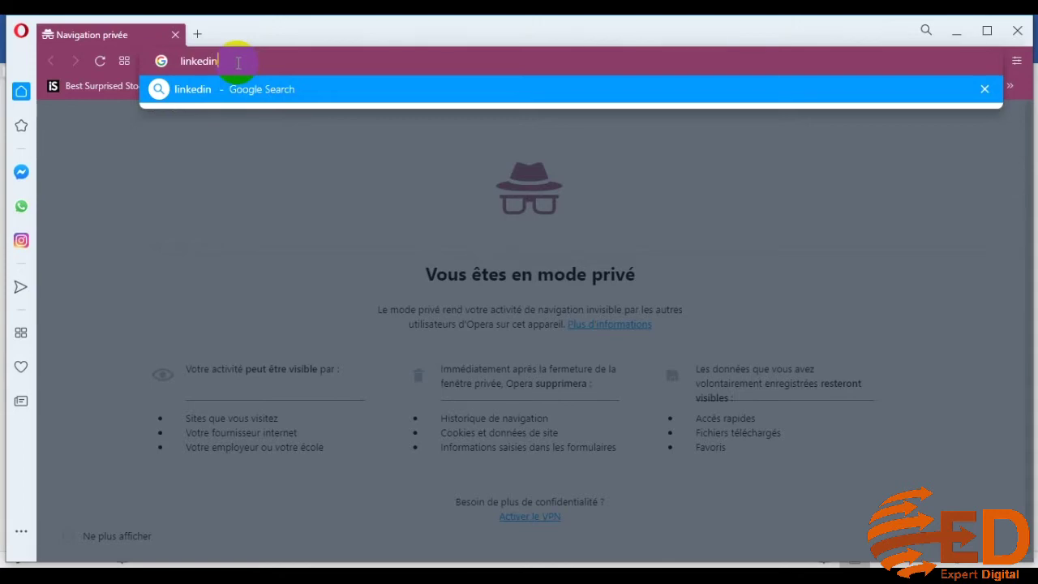
type("in")
key("Return")
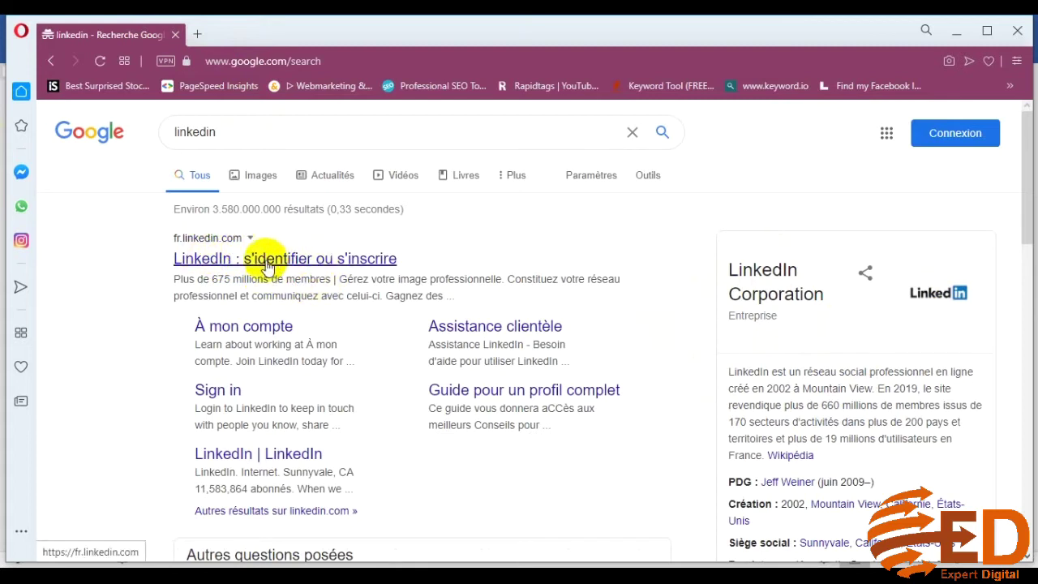
Open the LinkedIn result, dismiss the sign-in popup, and go to the S'inscrire sign-up form
left_click(278, 259)
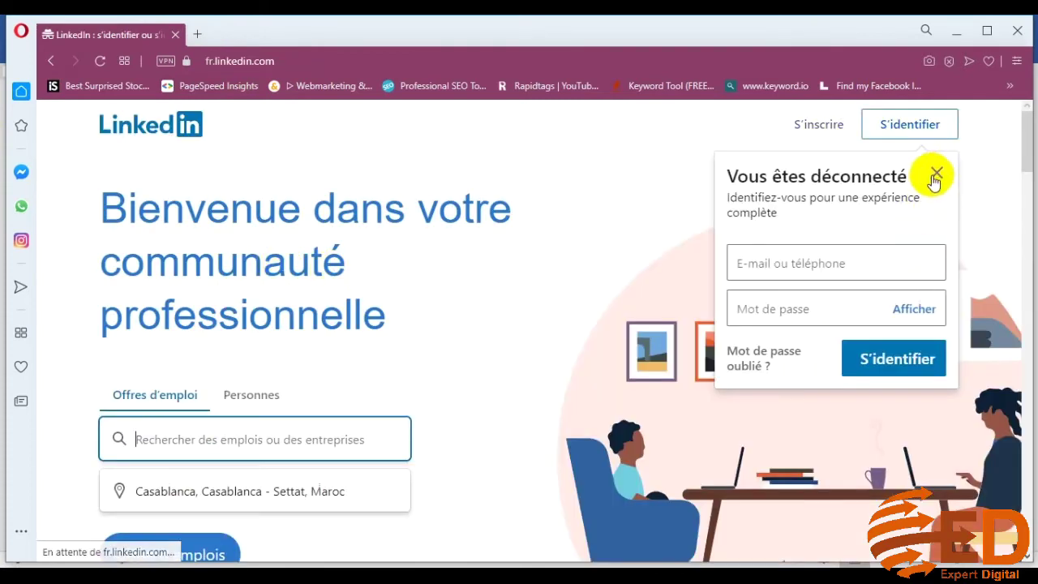
left_click(937, 173)
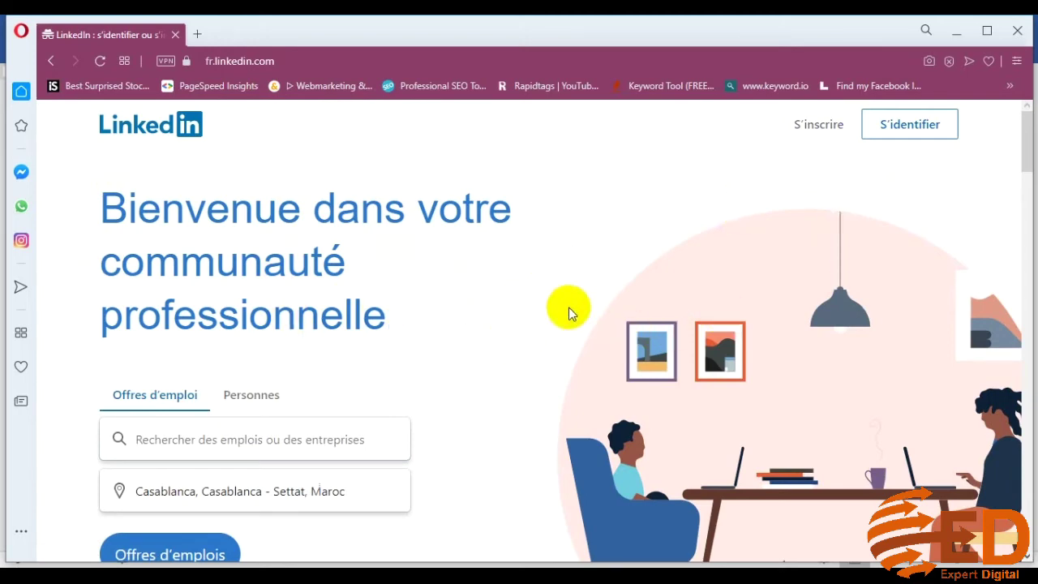
scroll(451, 291, "down", 3)
scroll(451, 295, "up", 3)
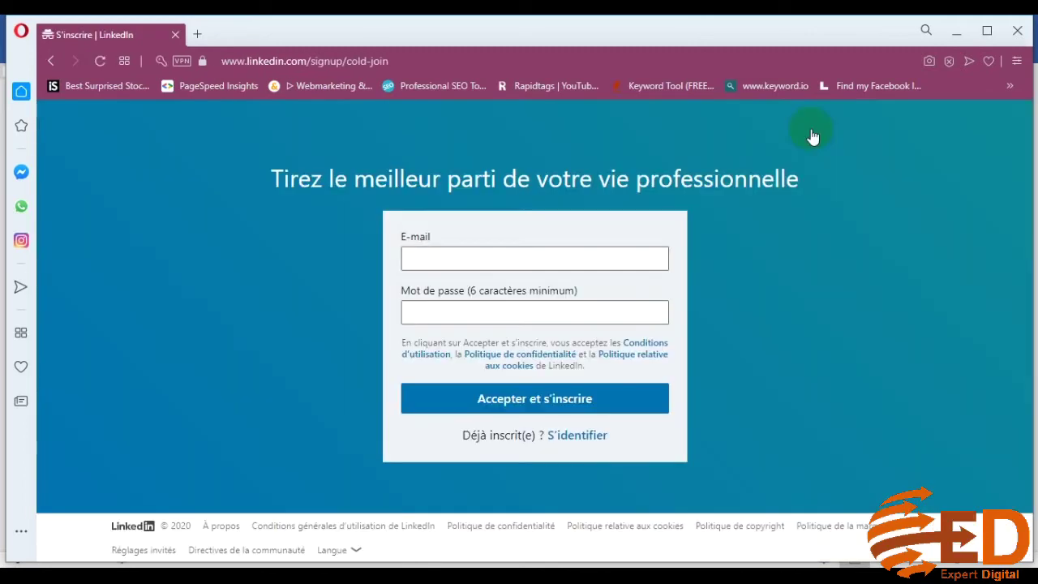
left_click(585, 252)
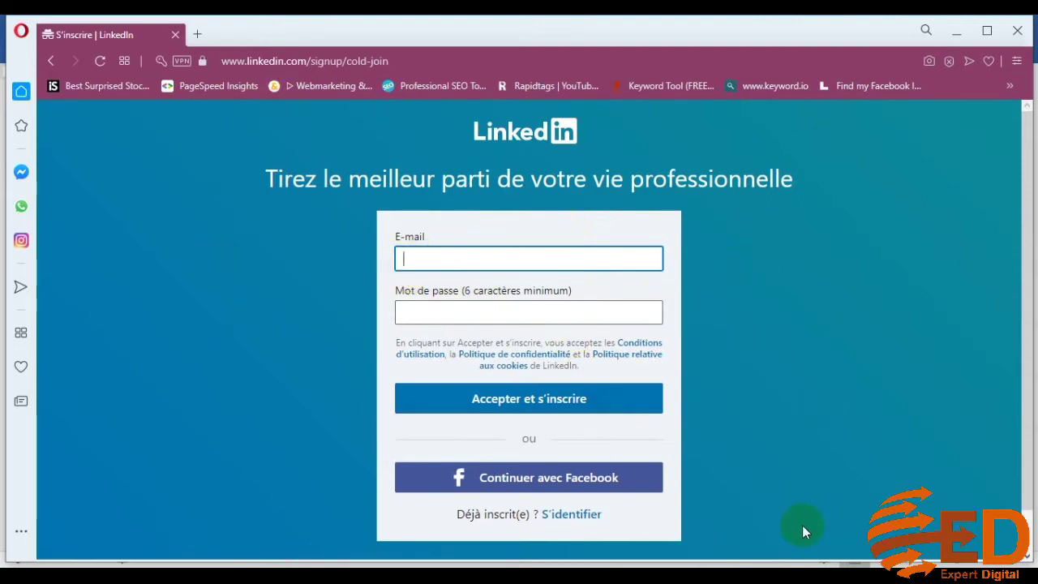
Copy the account e-mail address from compte linkedin.txt in Notepad, then minimize Notepad
mouse_move(768, 563)
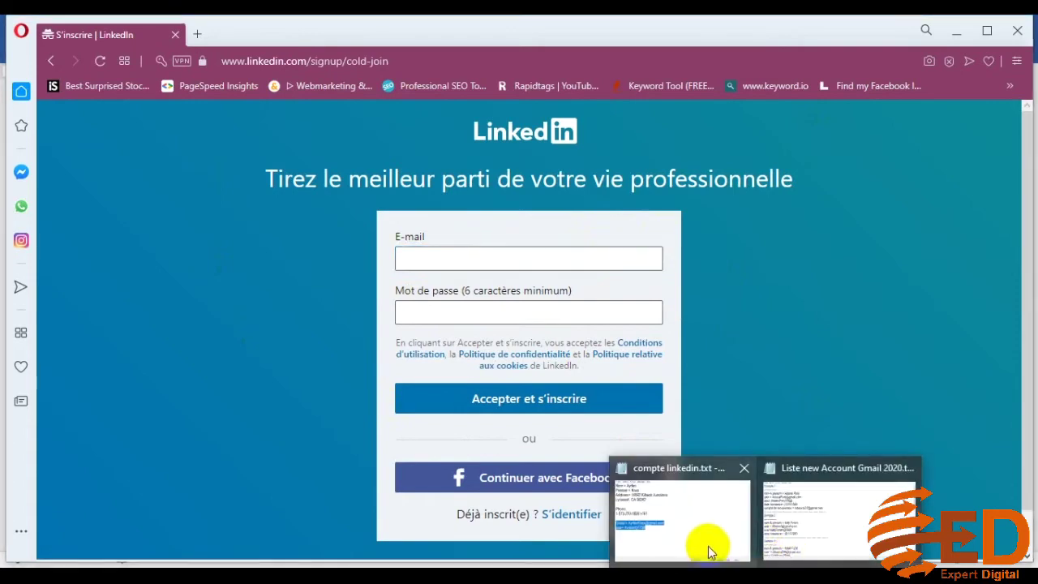
mouse_move(706, 549)
left_click(424, 370)
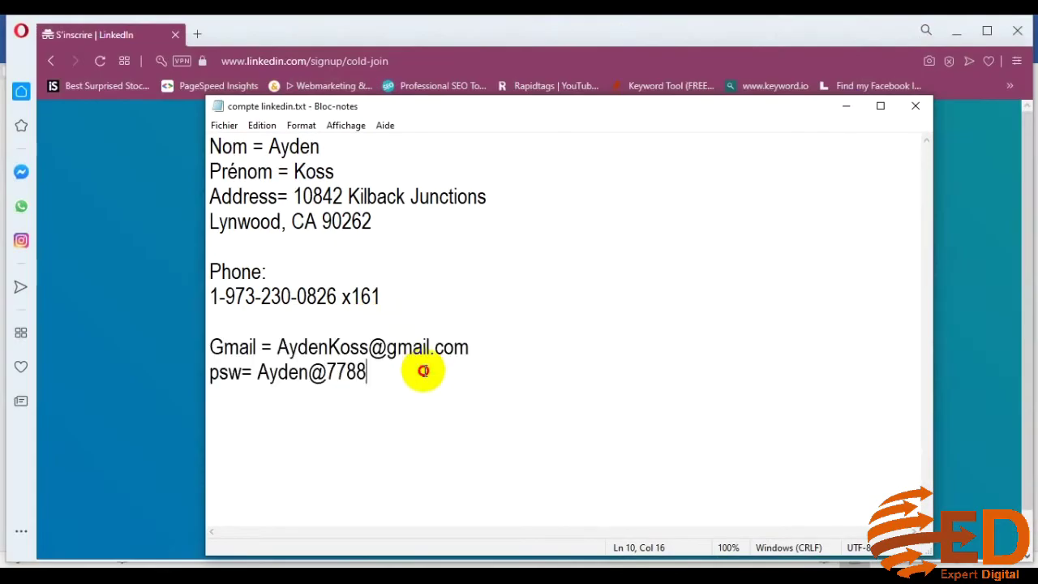
left_click_drag(432, 116, 422, 204)
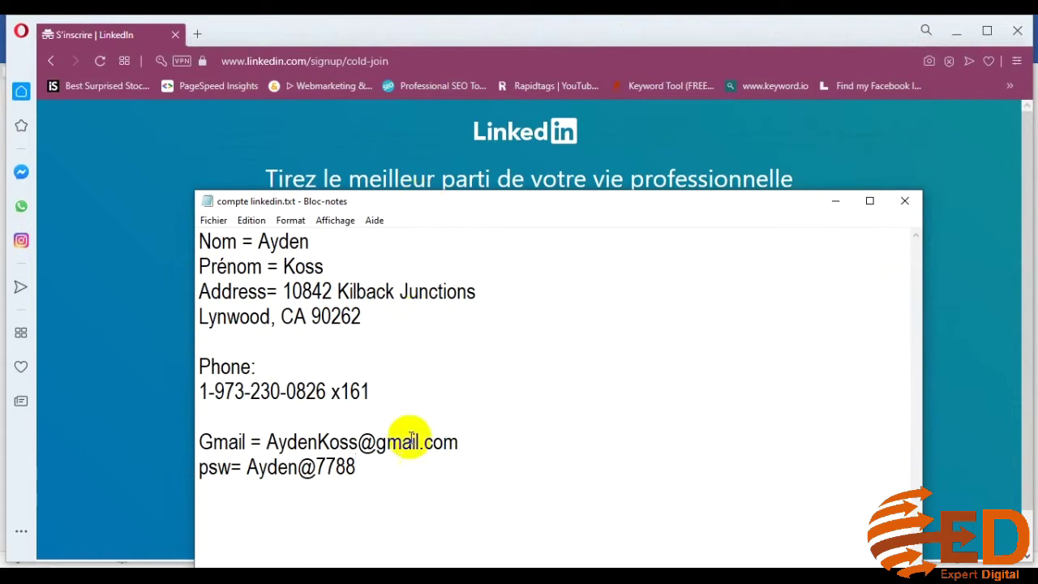
left_click_drag(268, 442, 446, 442)
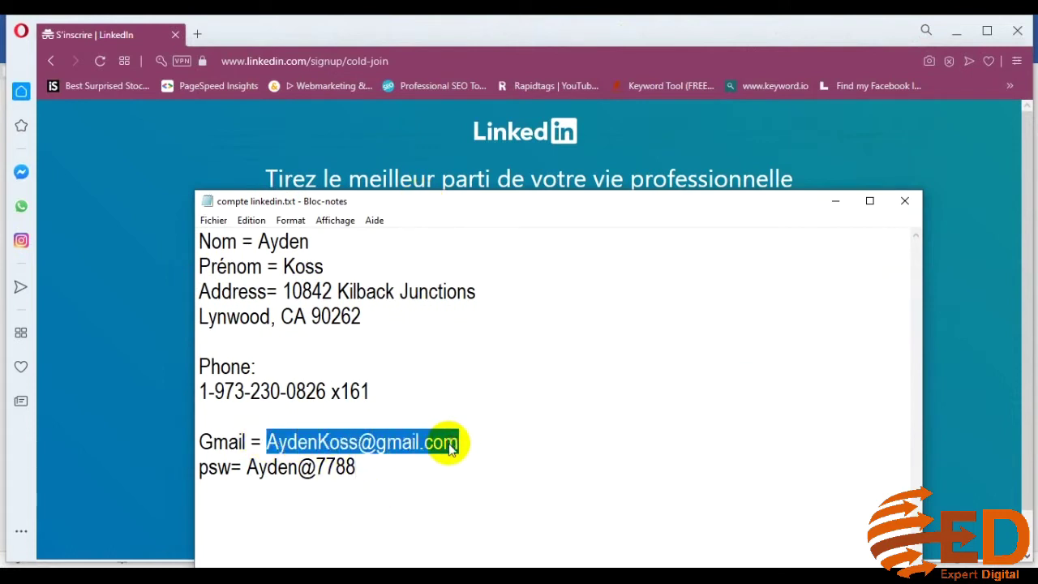
right_click(451, 447)
left_click(514, 261)
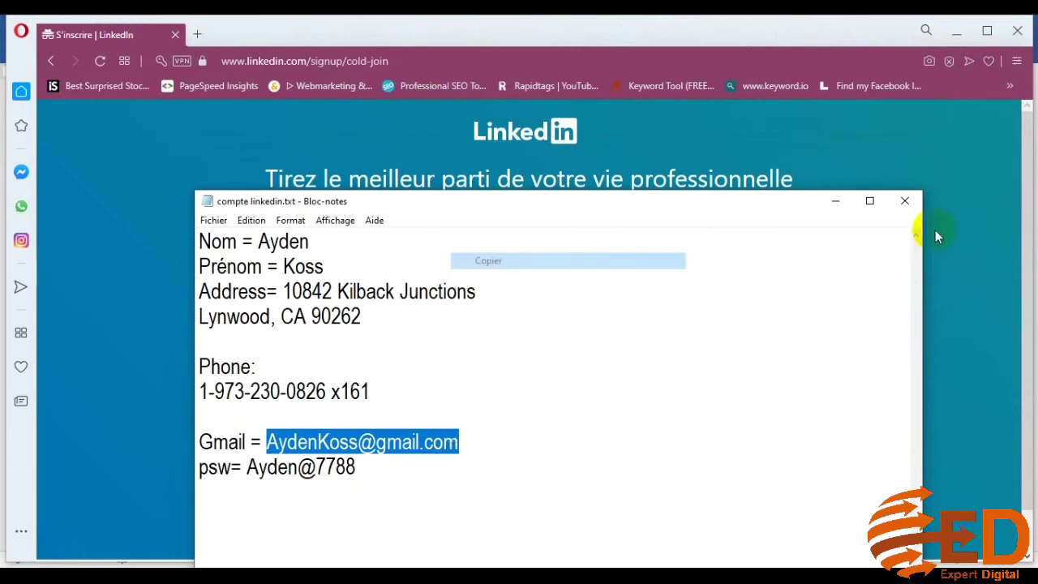
left_click(836, 201)
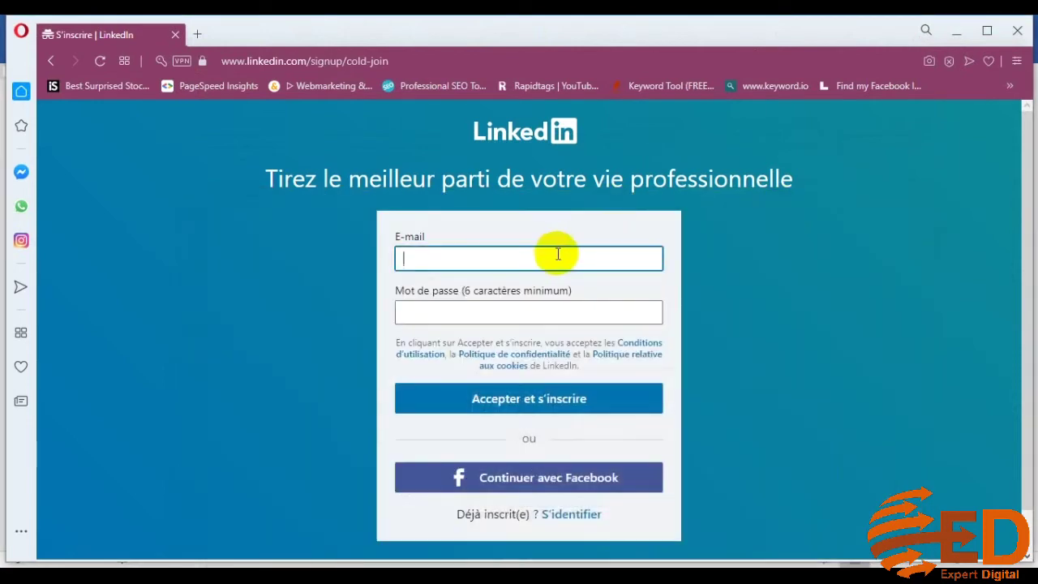
Fill in the account password and submit the sign-up with Accepter et s'inscrire
left_click(566, 312)
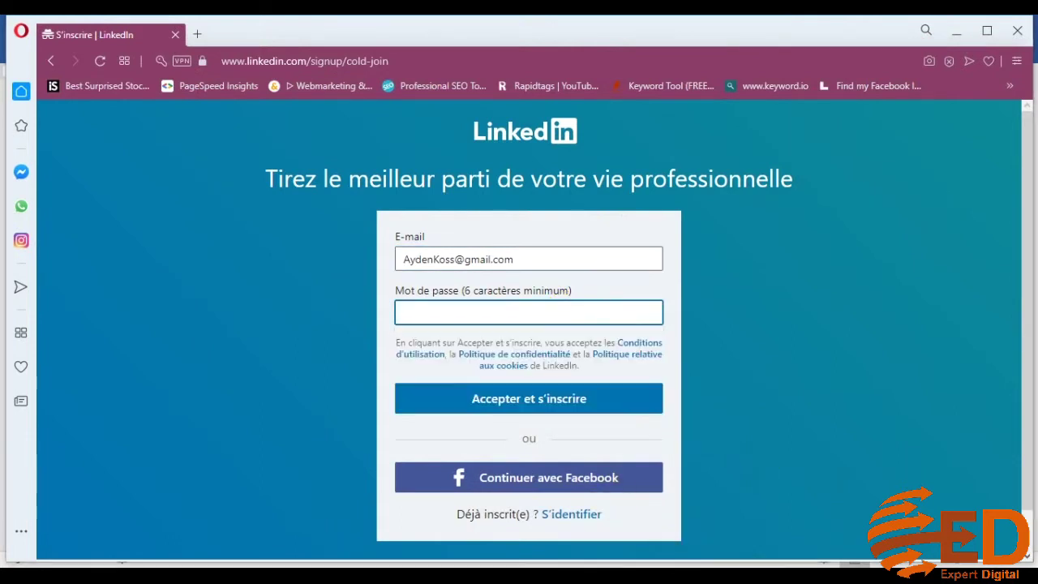
left_click(414, 311)
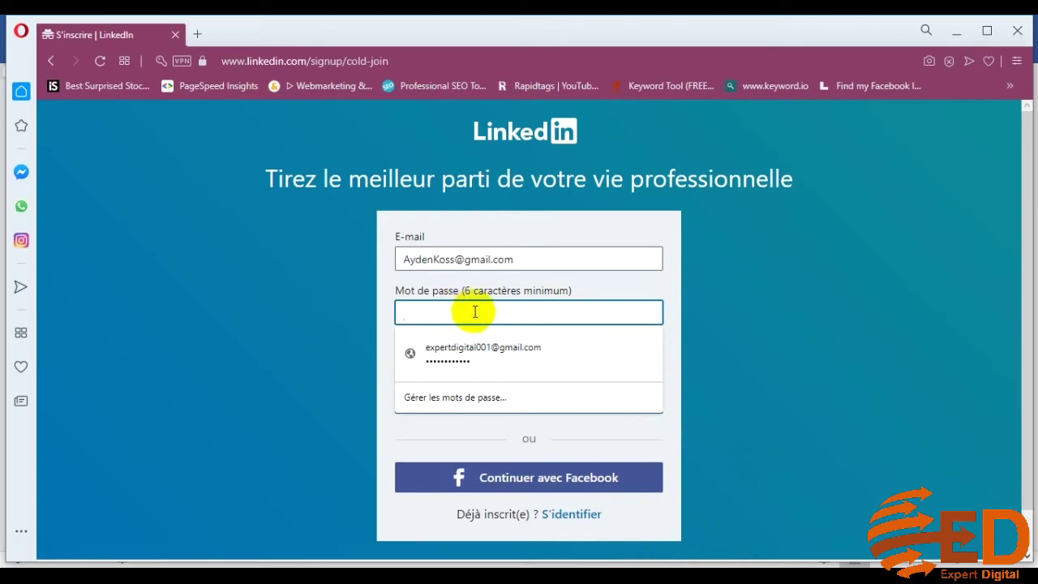
key("ctrl+v")
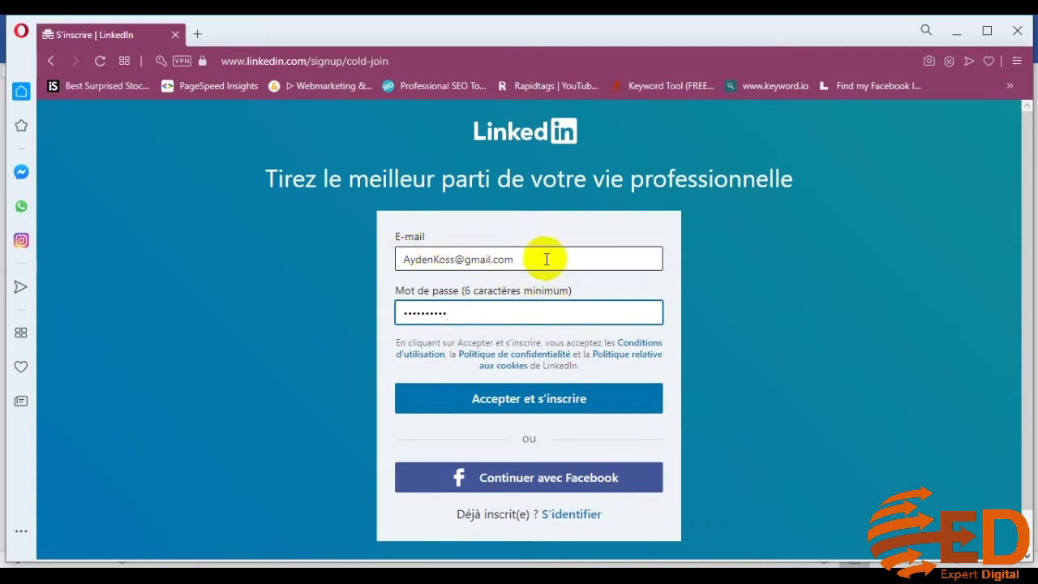
left_click_drag(519, 260, 400, 262)
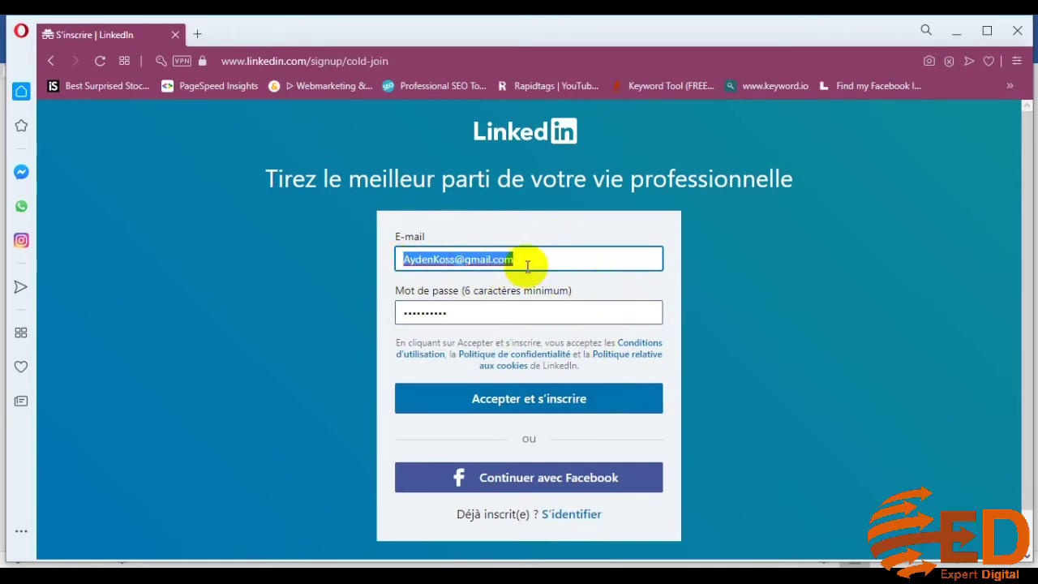
left_click(528, 309)
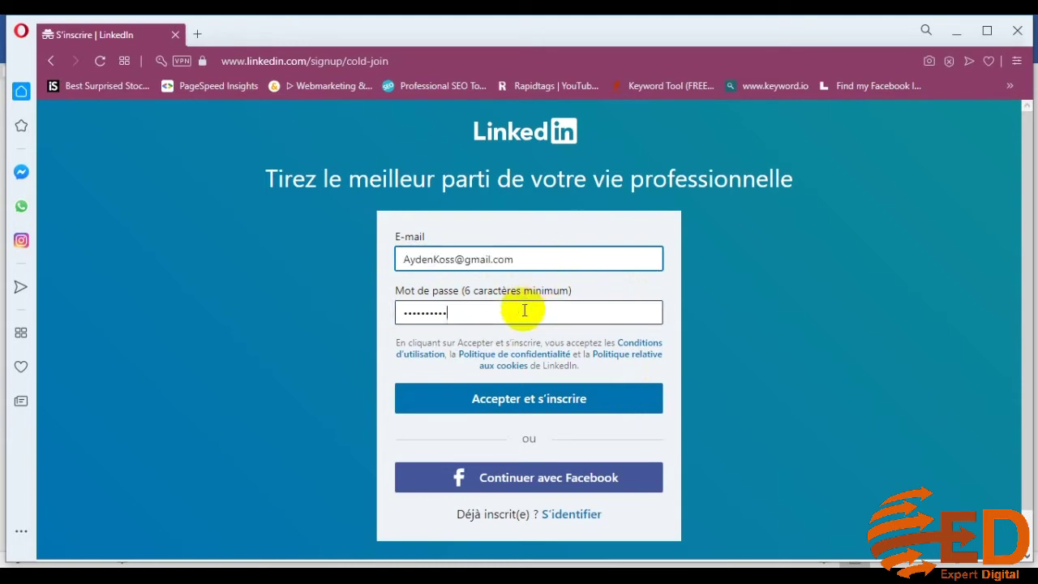
left_click(534, 406)
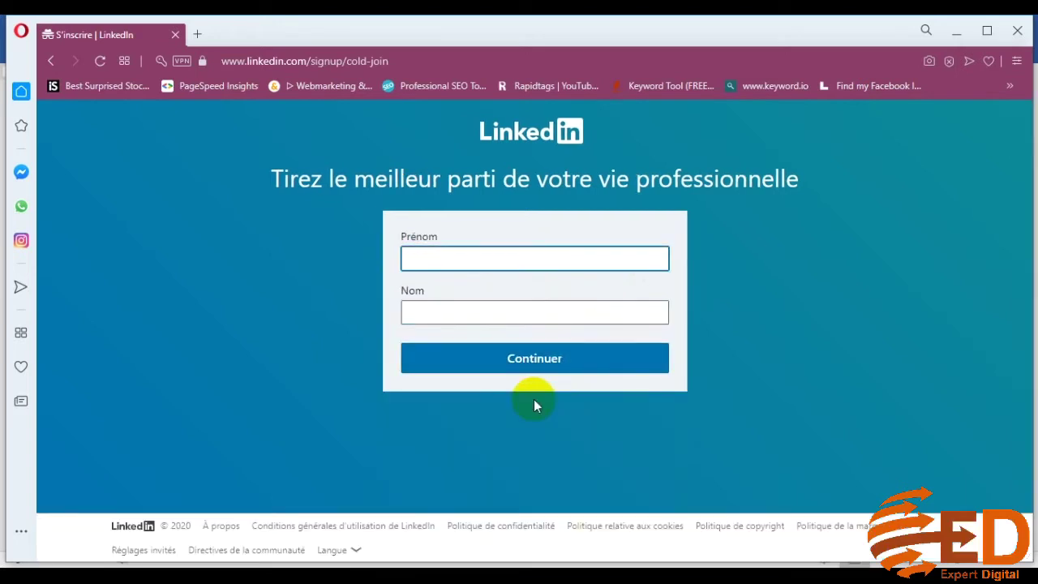
Enter the new member's first name in Prénom and last name in Nom, then continue
left_click(512, 320)
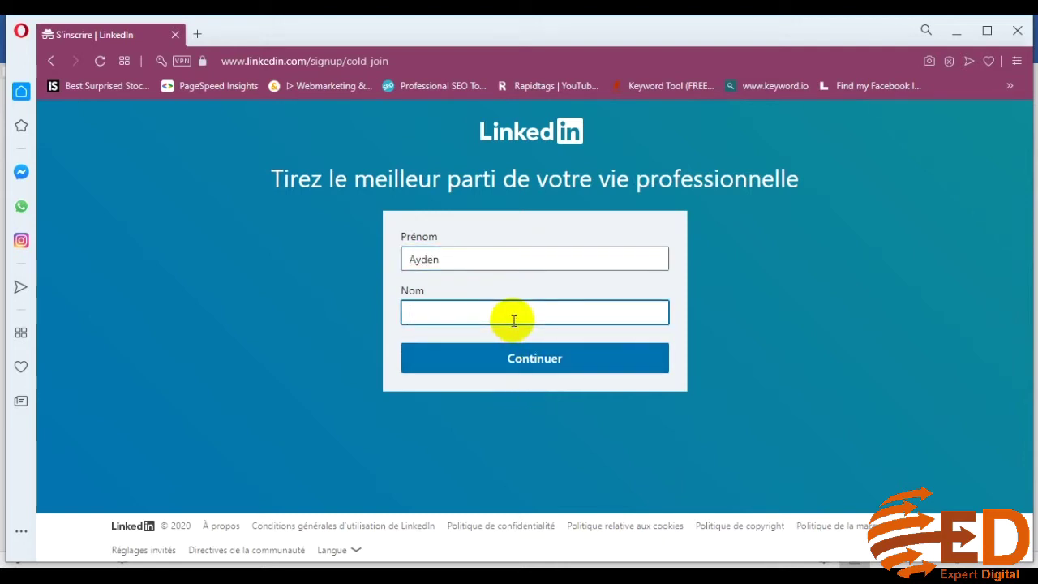
left_click(540, 367)
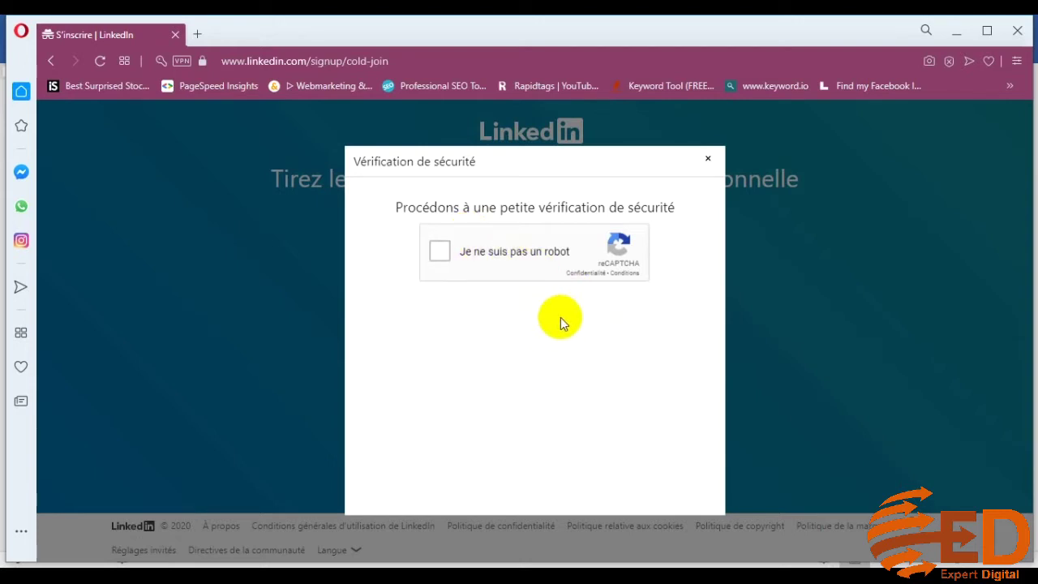
Tick the reCAPTCHA box, skip the crosswalk challenge, and validate the three traffic-light tiles
left_click(440, 258)
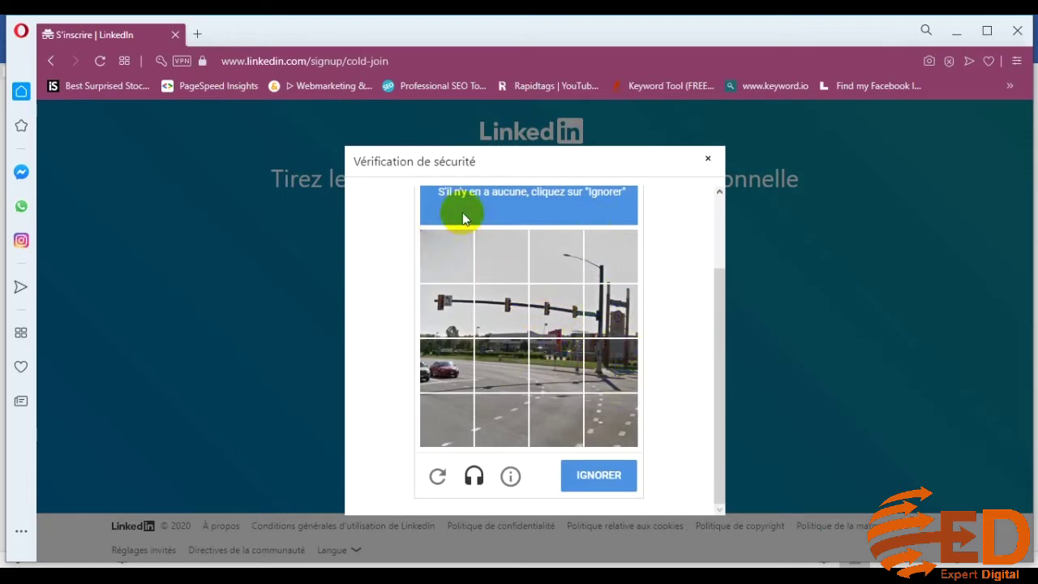
scroll(549, 262, "up", 2)
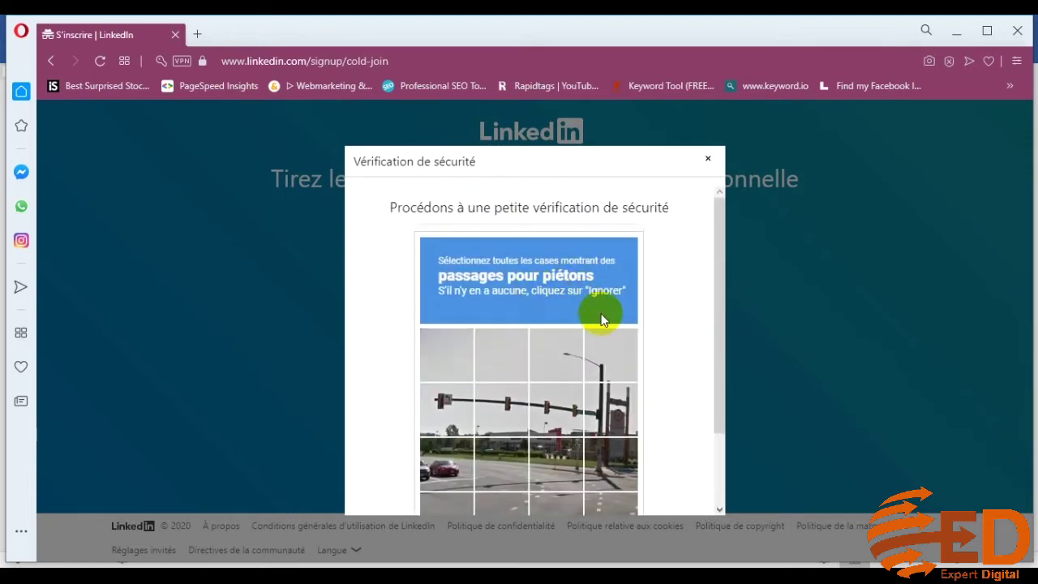
scroll(601, 315, "down", 2)
left_click(607, 475)
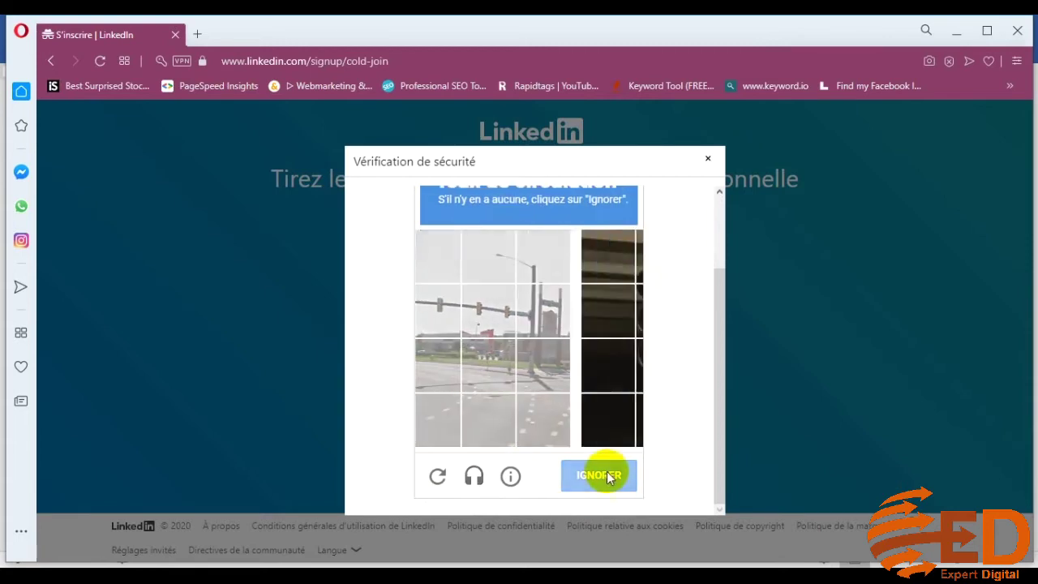
scroll(609, 476, "up", 2)
scroll(608, 477, "down", 2)
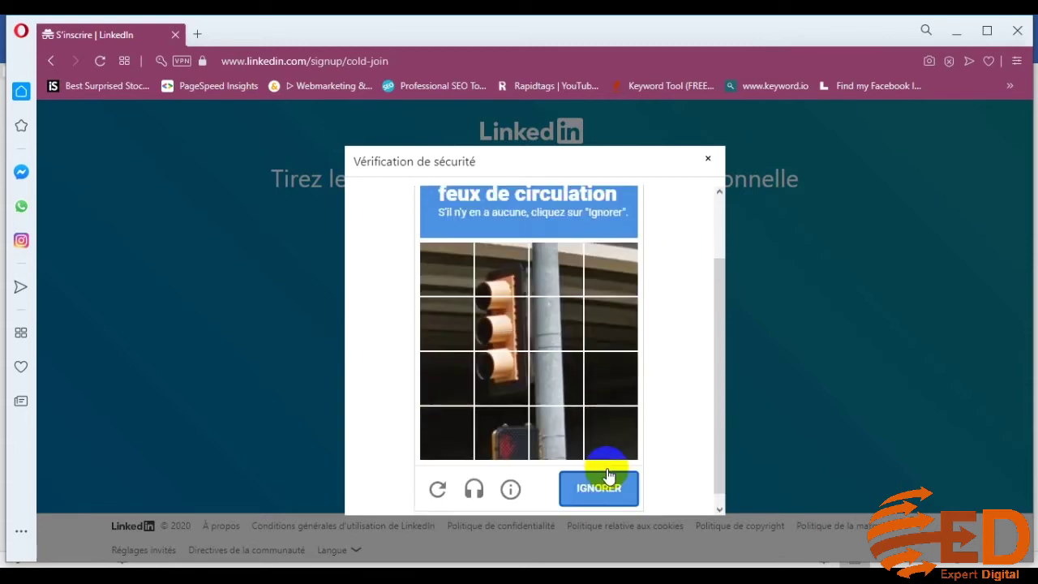
left_click(501, 257)
left_click(500, 311)
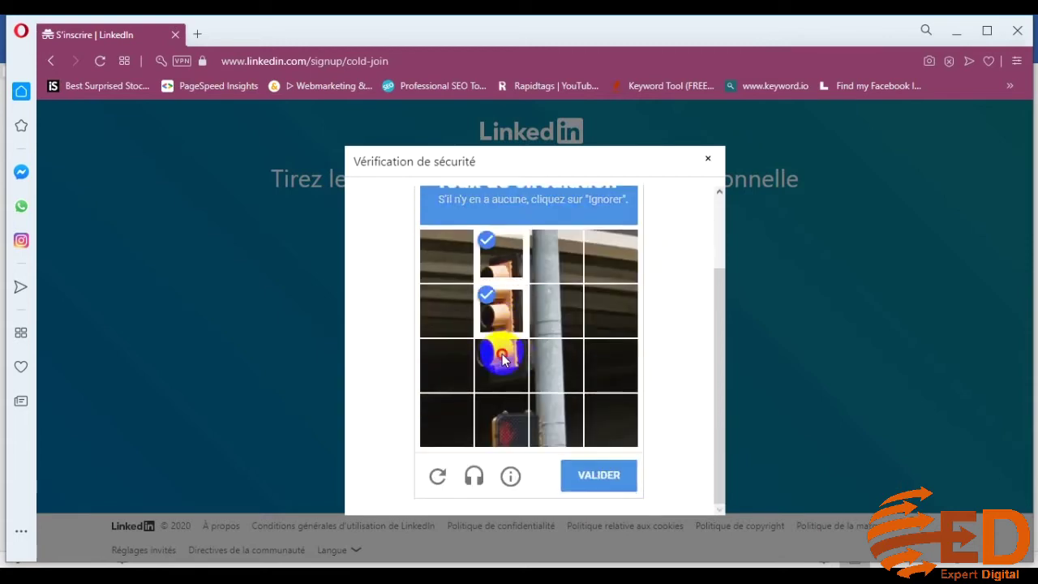
left_click(500, 364)
left_click(602, 477)
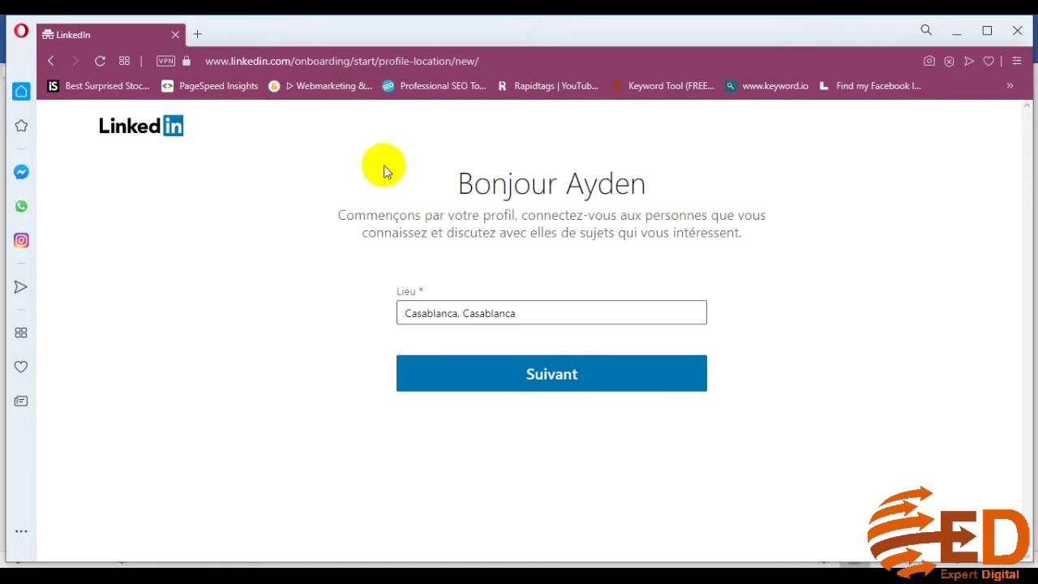
Confirm 'Casablanca, Casablanca' in the Lieu field and continue with Suivant
left_click_drag(457, 186, 654, 193)
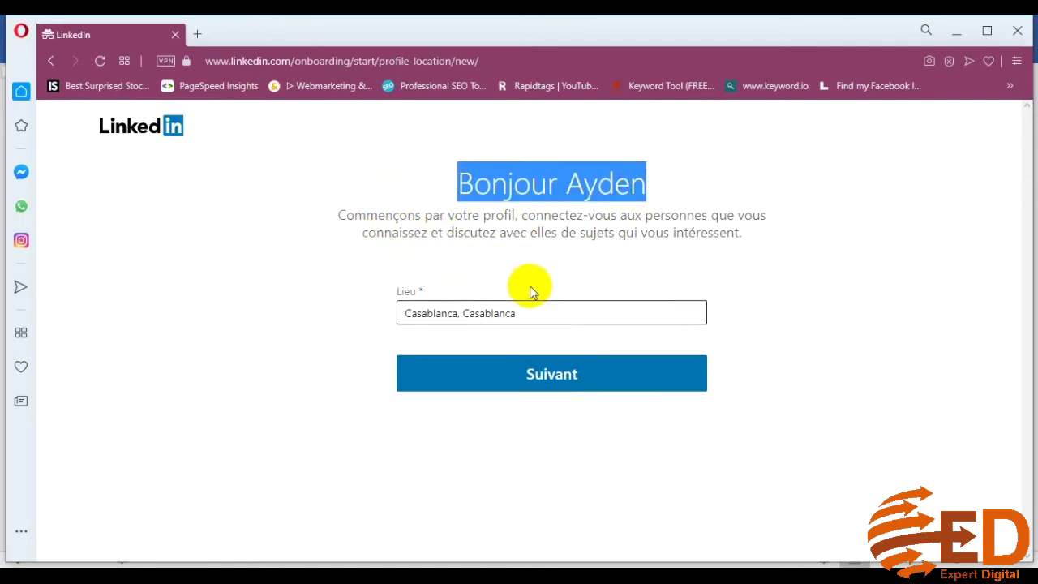
left_click(449, 318)
left_click(609, 315)
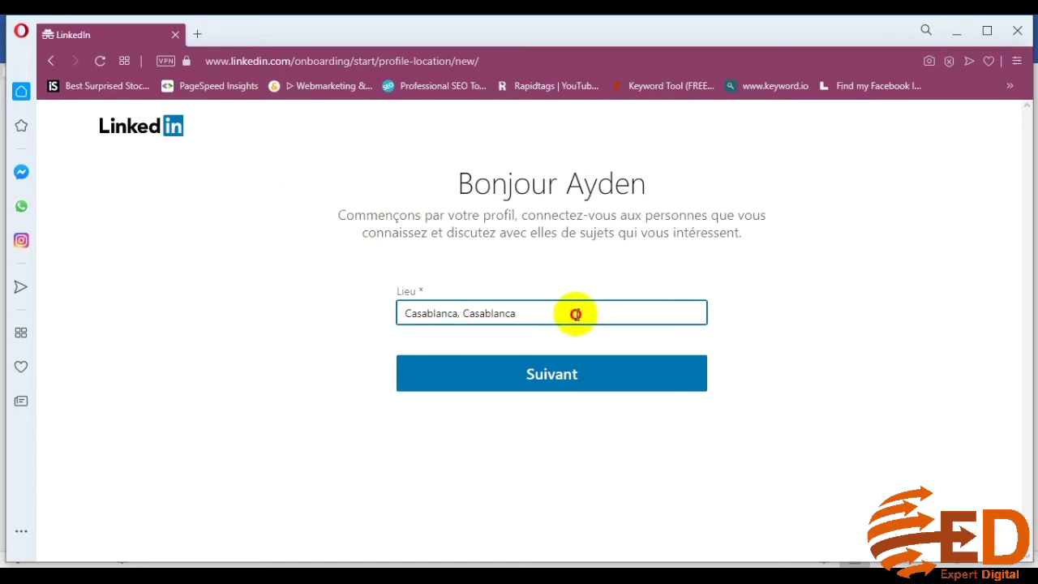
left_click_drag(609, 315, 391, 313)
left_click(828, 343)
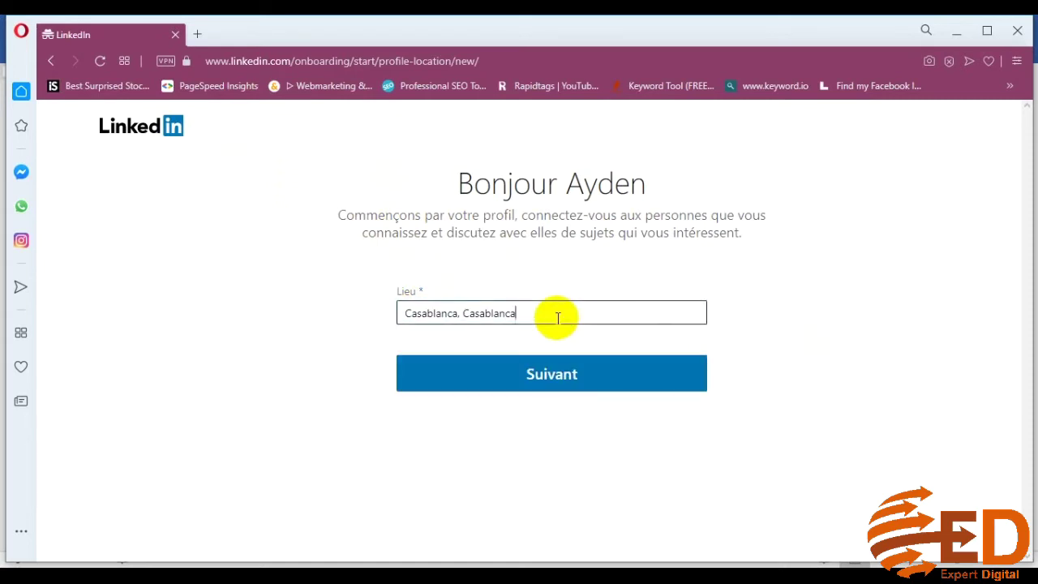
left_click(557, 317)
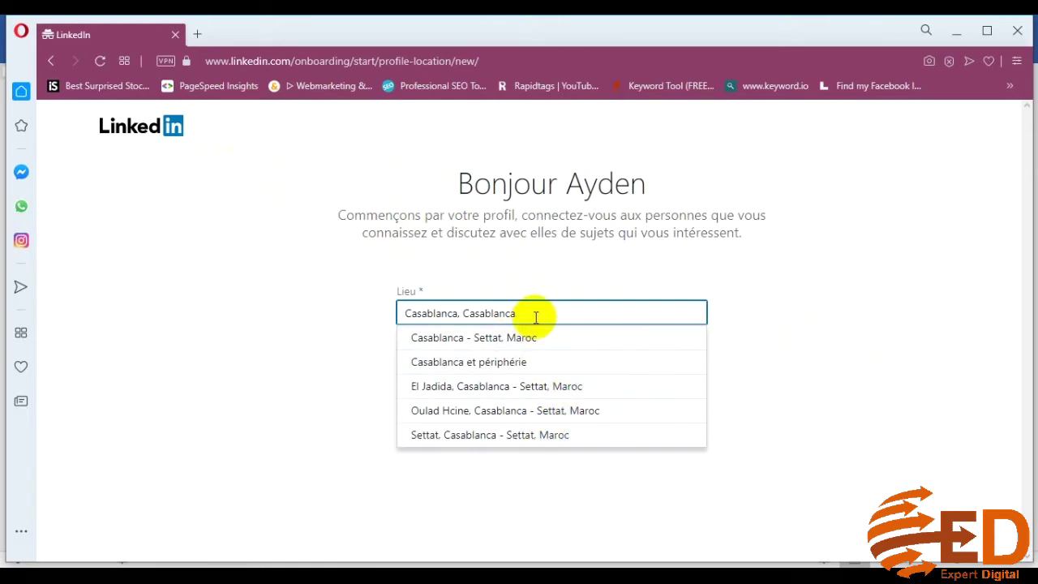
left_click(749, 329)
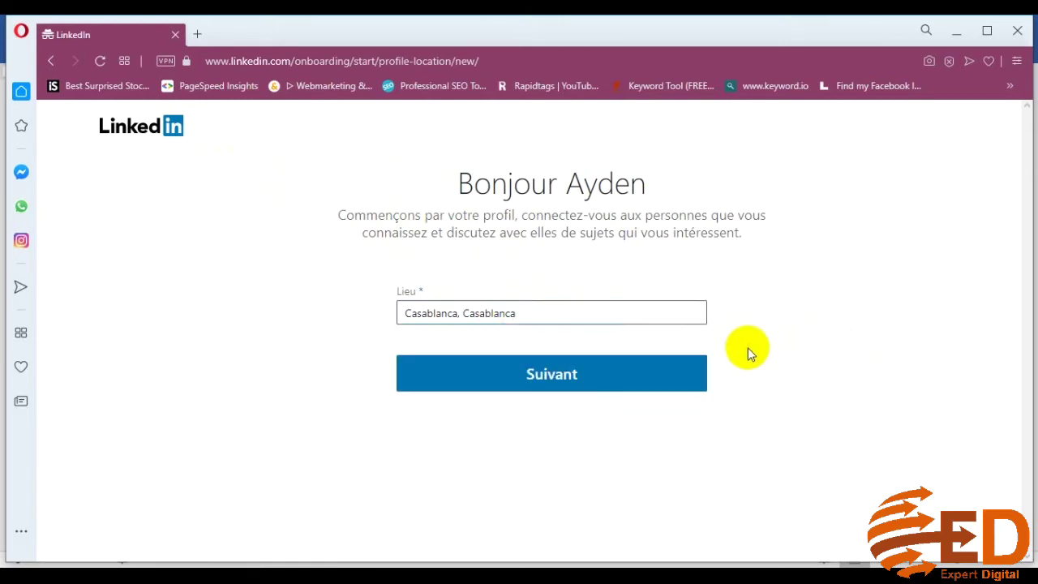
left_click(563, 378)
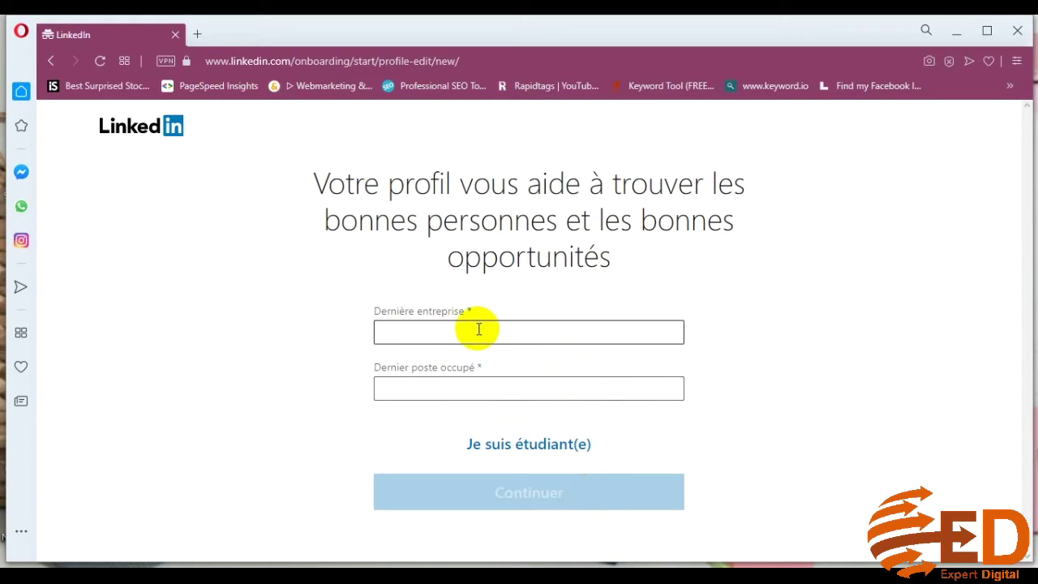
Enter 'college sherbrooke' as the latest company
left_click_drag(317, 183, 616, 255)
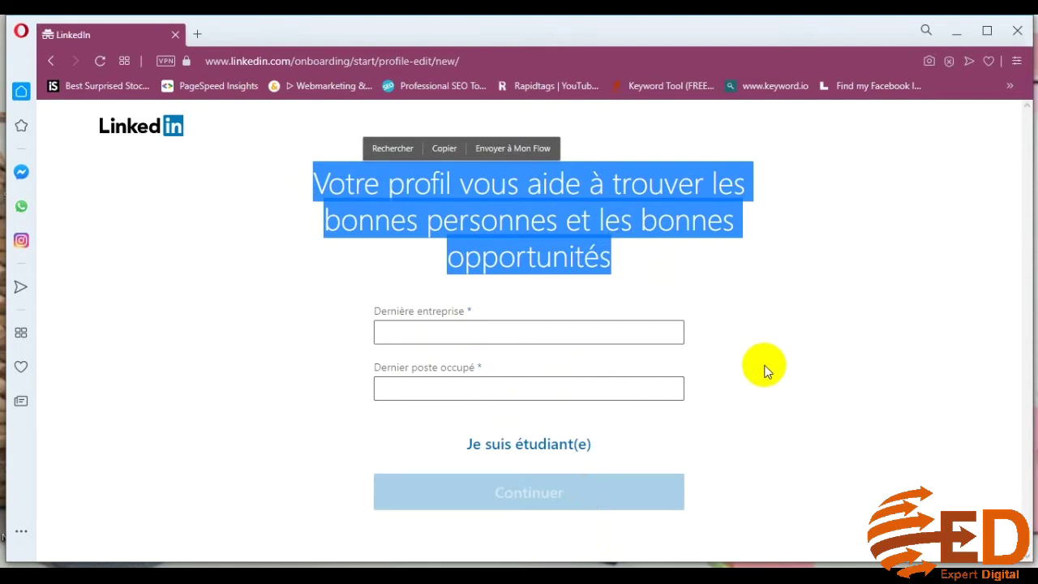
left_click(560, 331)
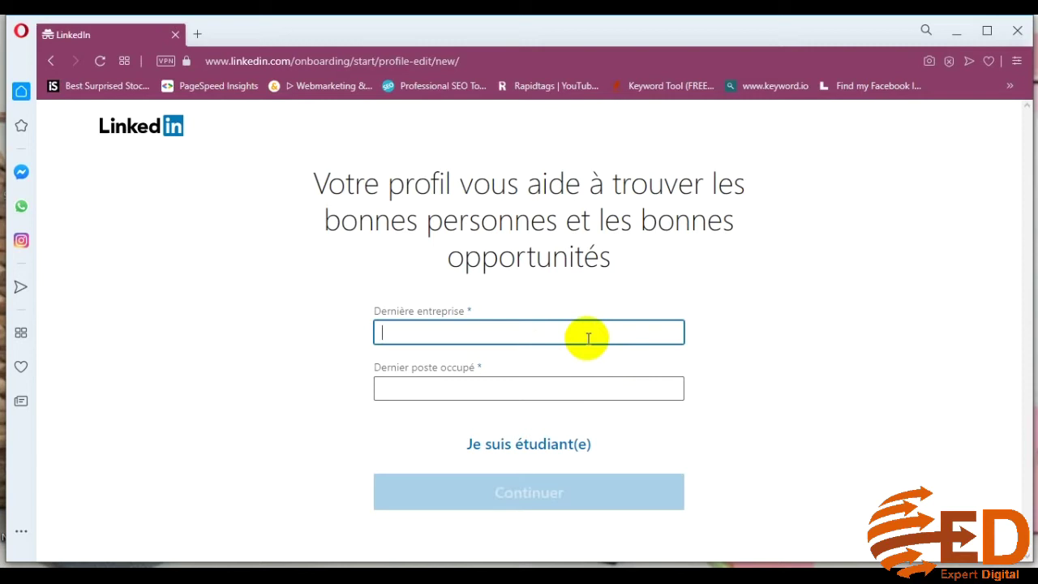
type("llege")
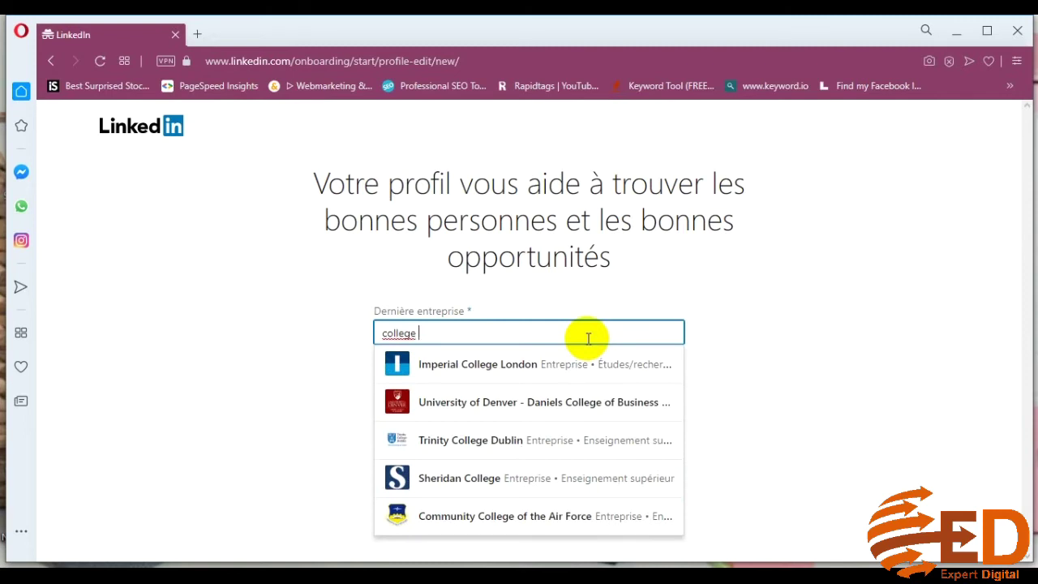
type("sherbrooke")
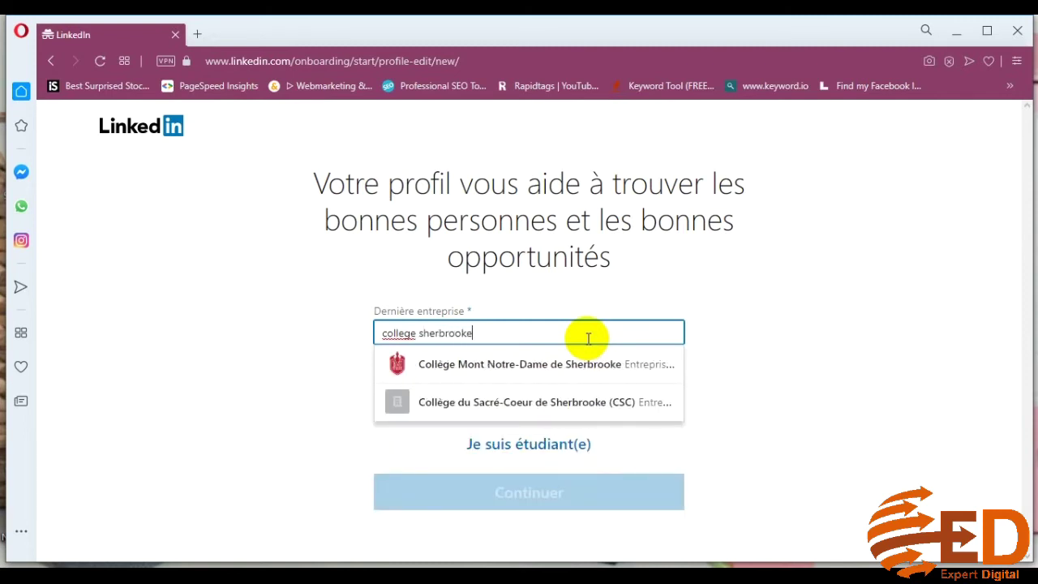
left_click(798, 414)
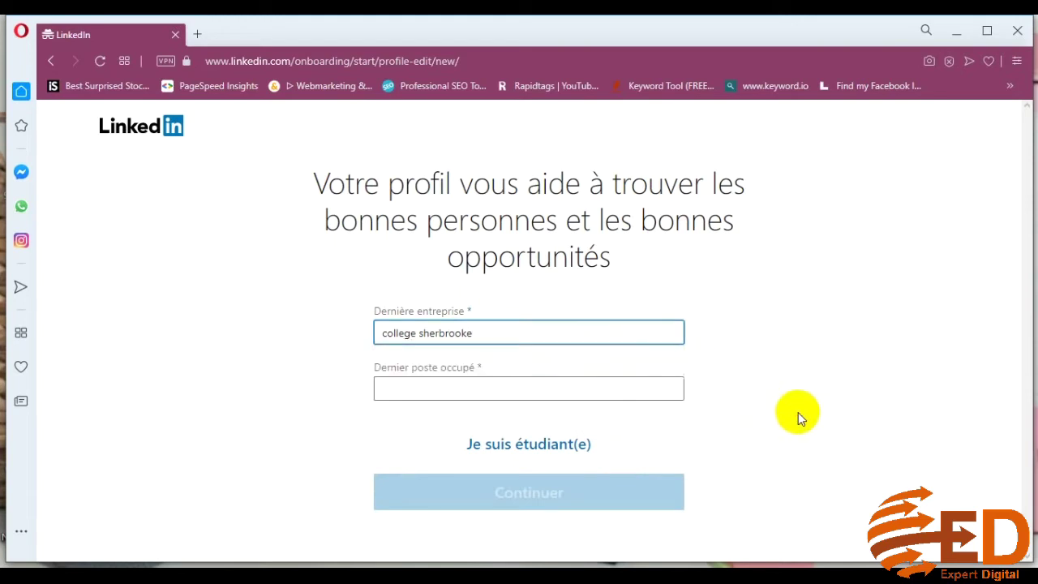
Type 'formateur' in Dernier poste occupé and pick 'Formateur technique' from the suggestions
left_click(537, 398)
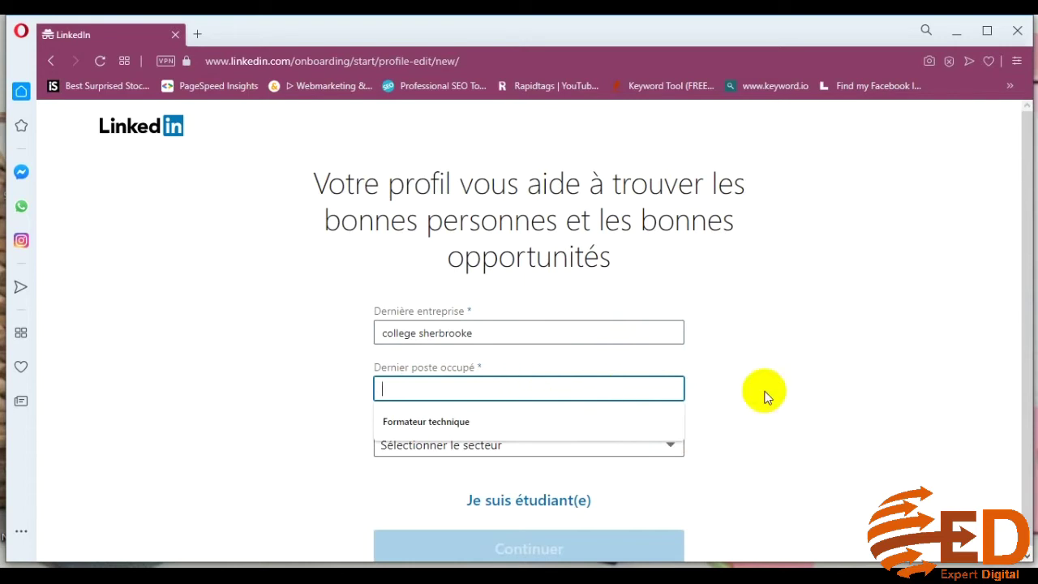
left_click(519, 390)
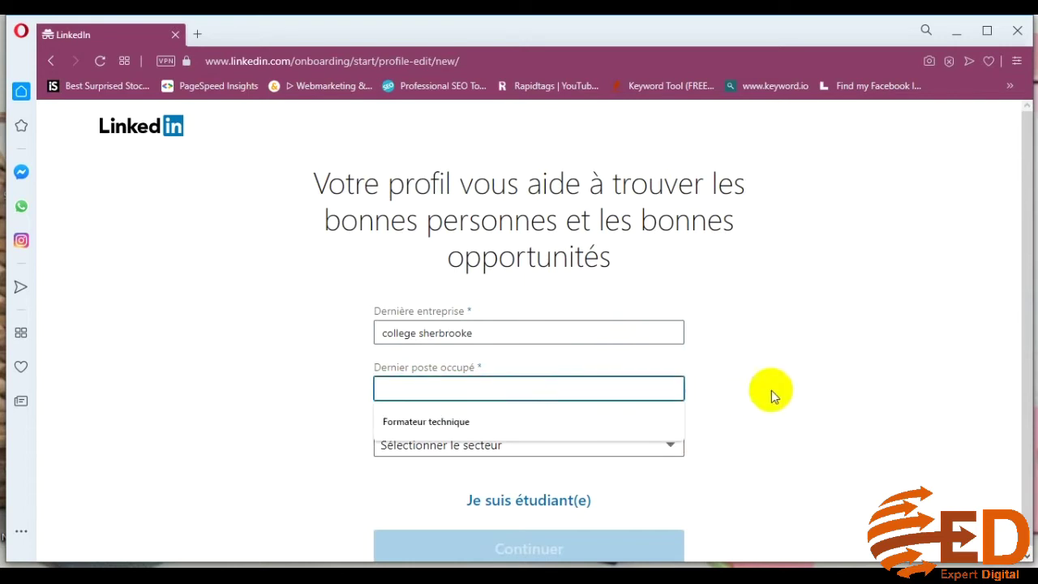
left_click(765, 394)
left_click(513, 387)
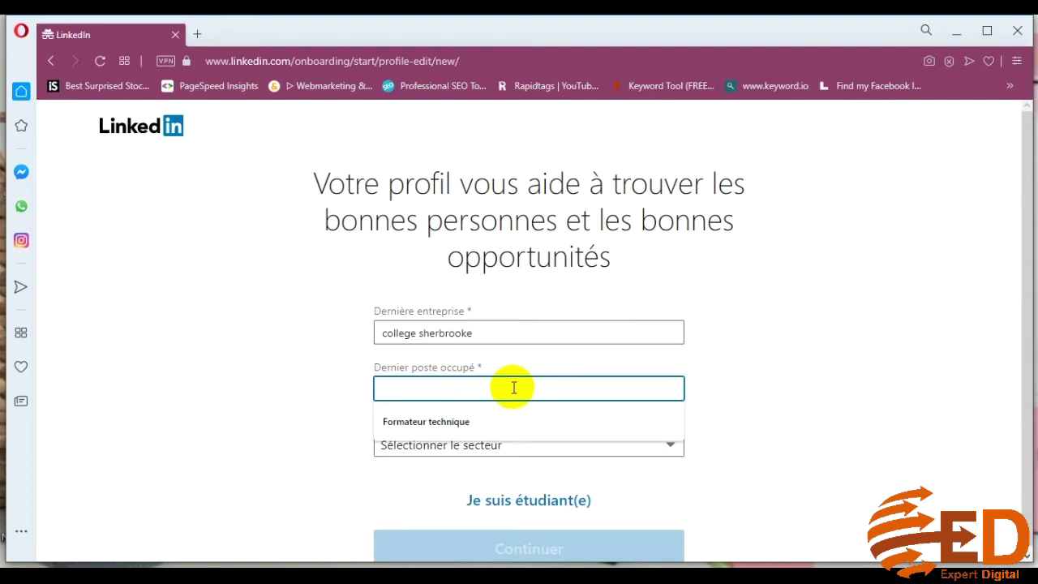
type("mate")
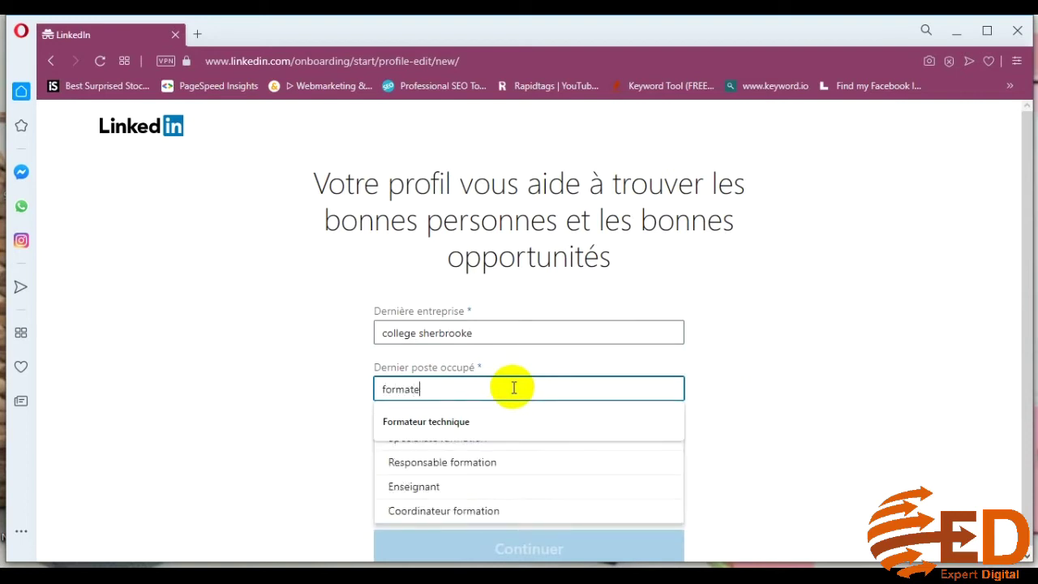
type("ur")
left_click(529, 421)
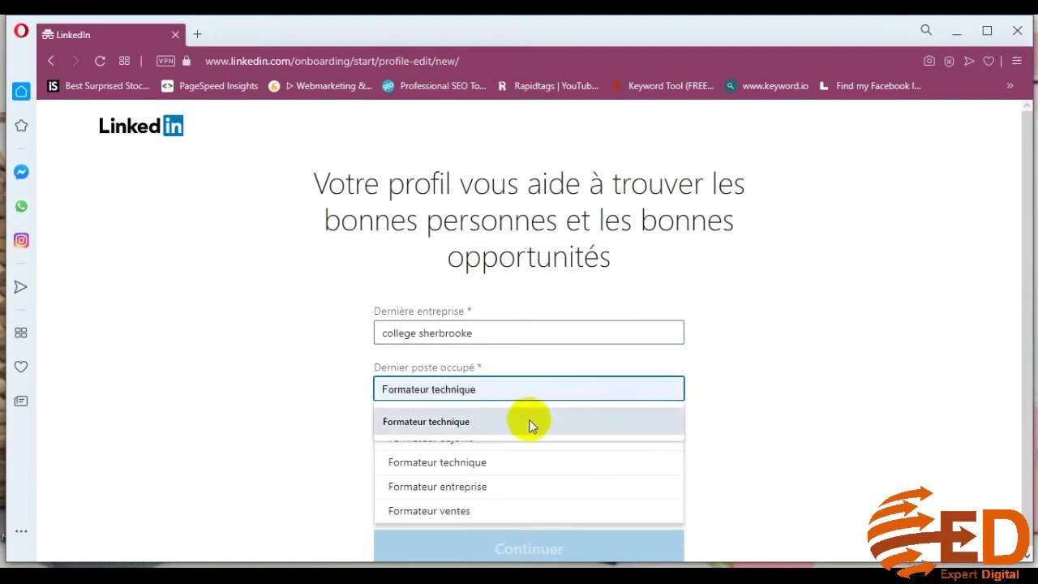
left_click(746, 440)
left_click(442, 446)
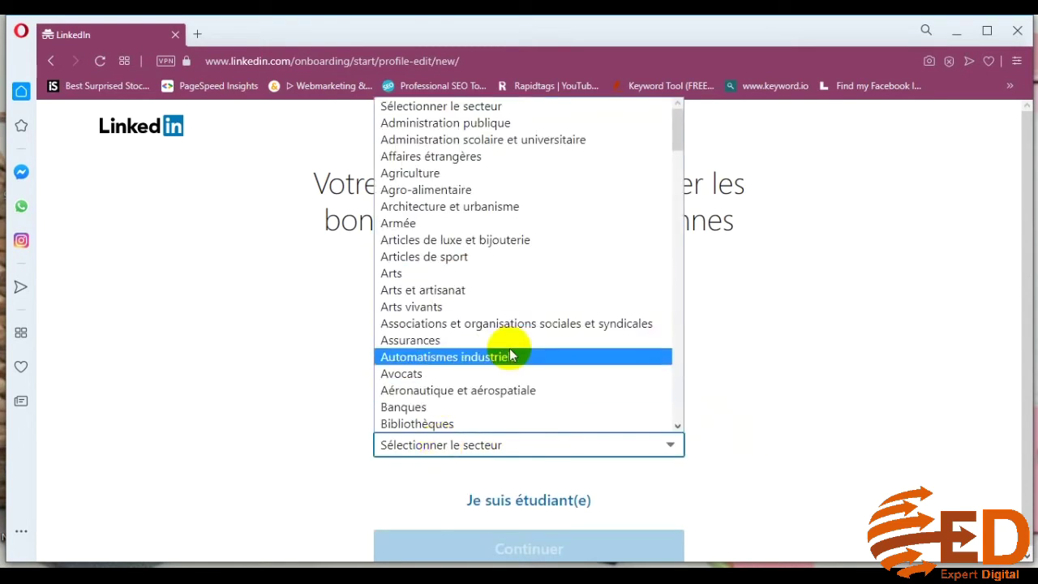
Choose 'Formation professionnelle et coaching' from the Secteur dropdown
scroll(552, 348, "down", 8)
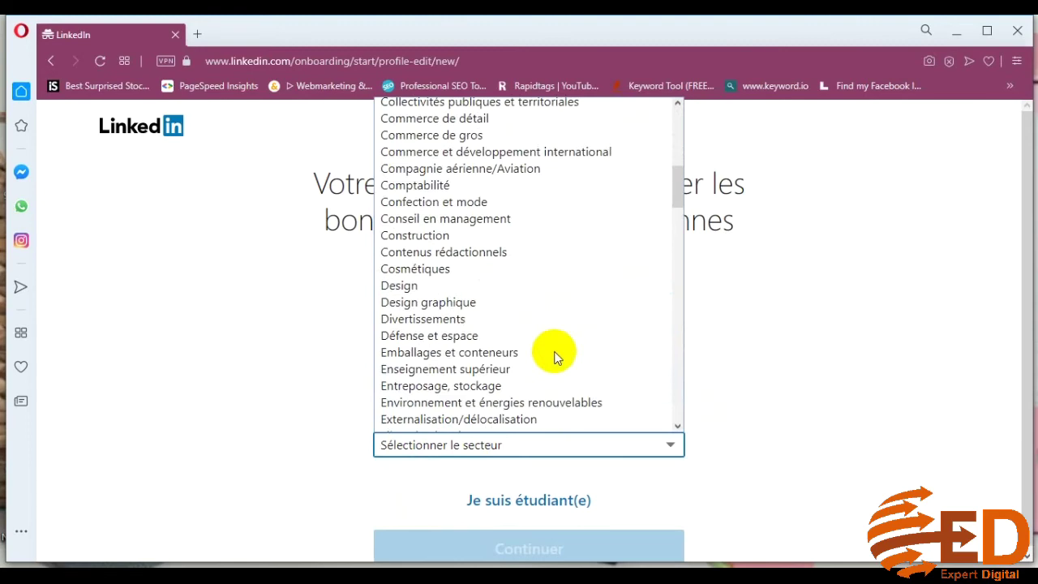
scroll(556, 356, "down", 3)
scroll(555, 356, "down", 15)
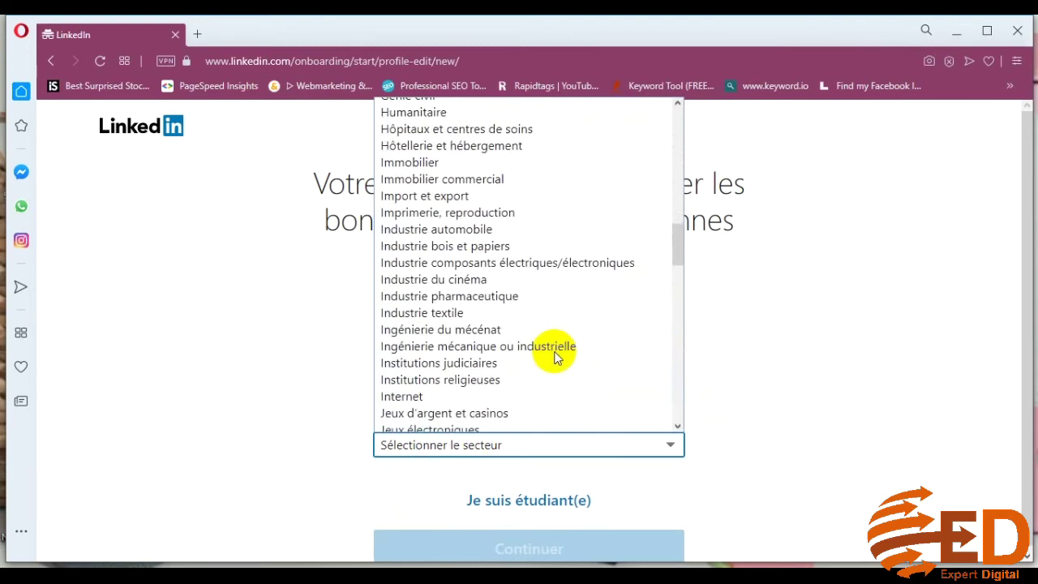
scroll(556, 357, "down", 7)
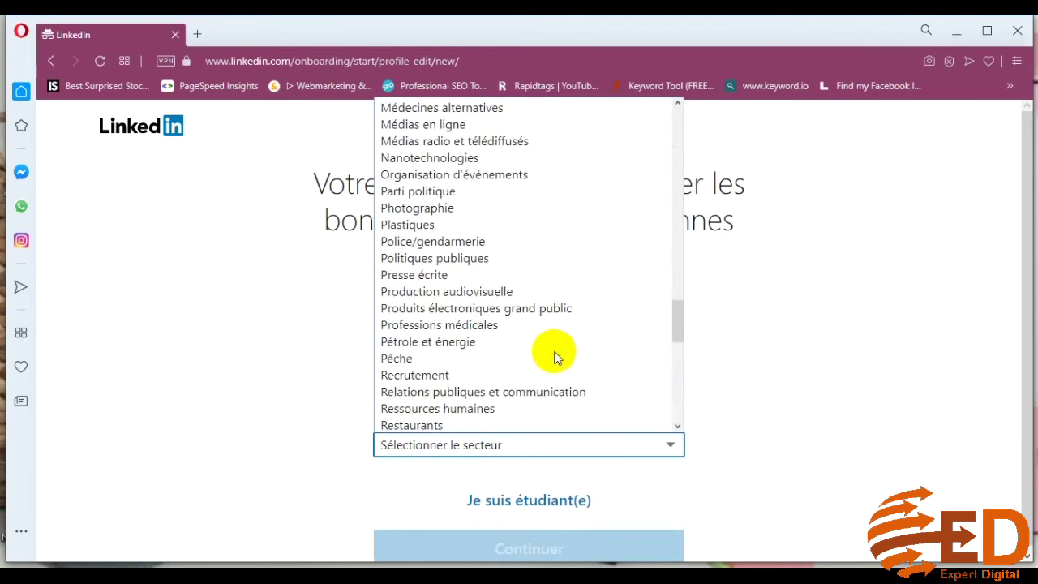
scroll(555, 357, "up", 14)
scroll(555, 357, "up", 12)
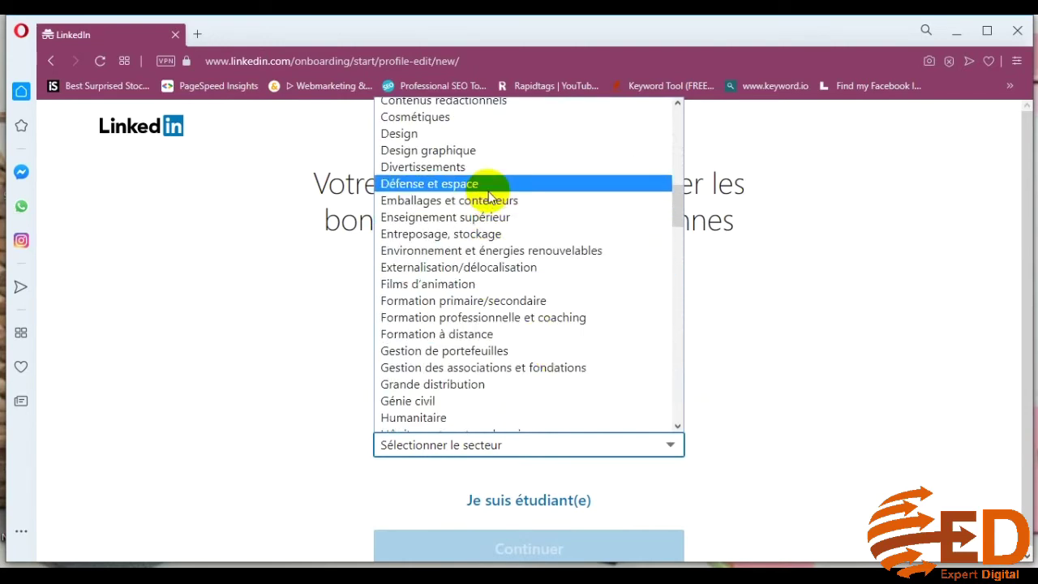
left_click(519, 230)
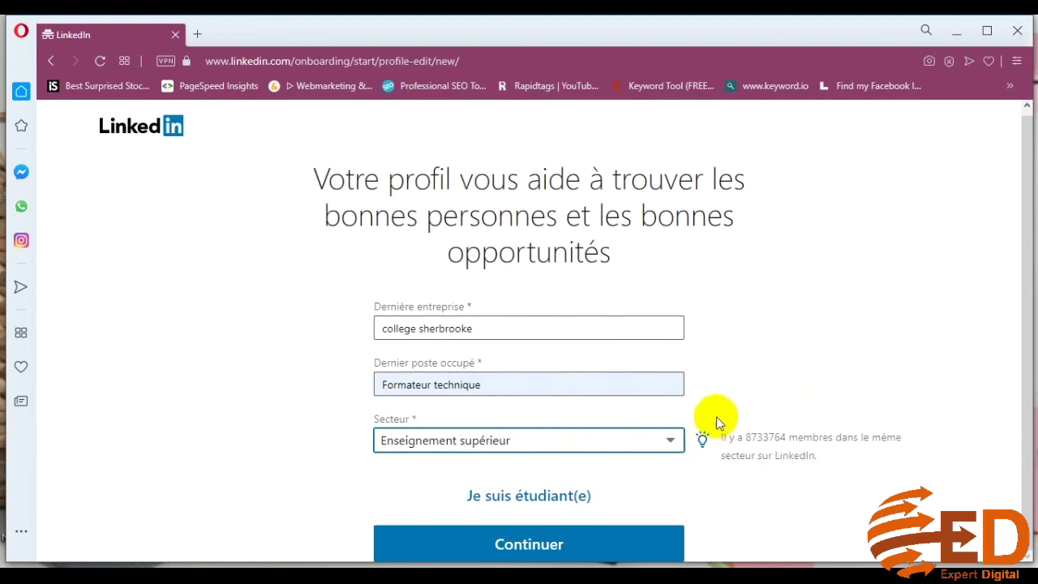
Correct the company to the 'Collège de sherbrooke' suggestion and submit the profile details
left_click(754, 438)
left_click_drag(754, 438, 783, 438)
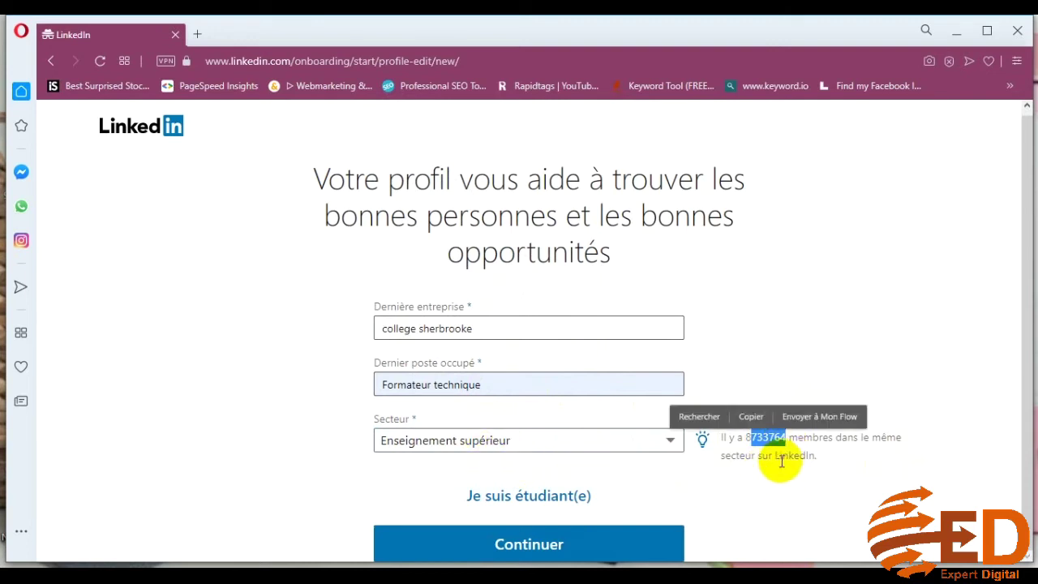
left_click(773, 486)
left_click_drag(743, 439, 772, 439)
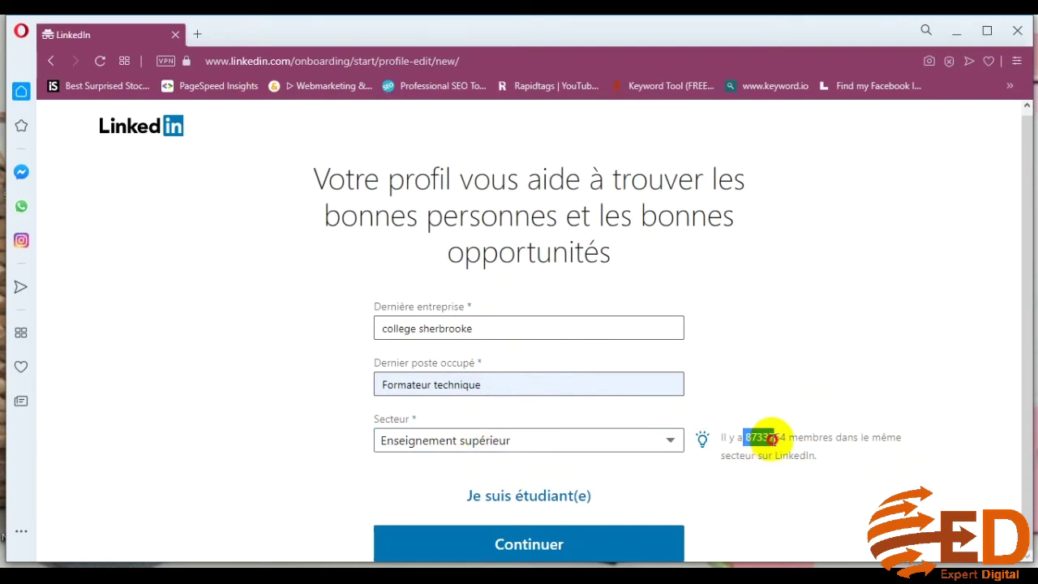
left_click(548, 334)
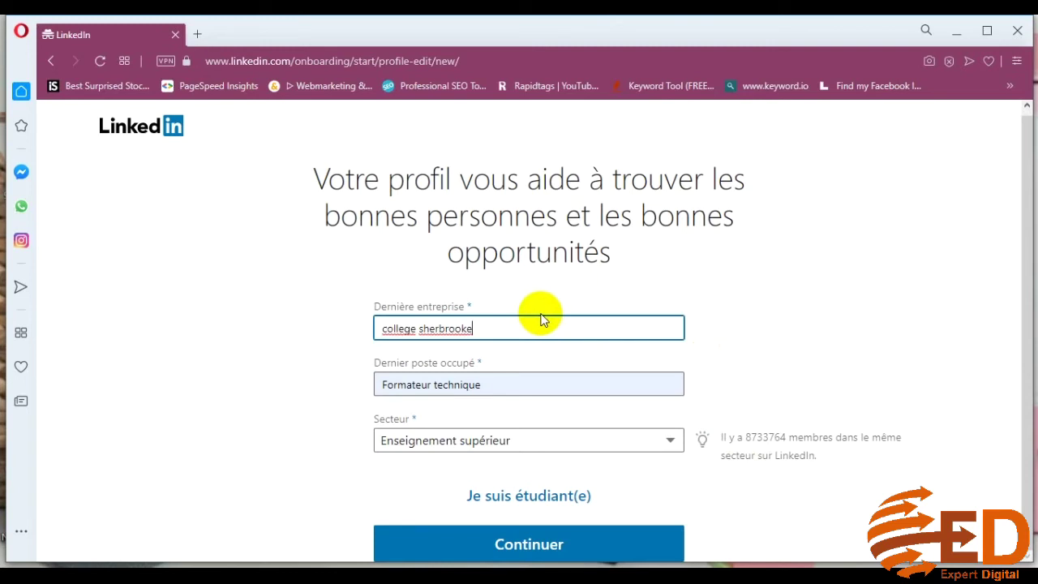
left_click(719, 330)
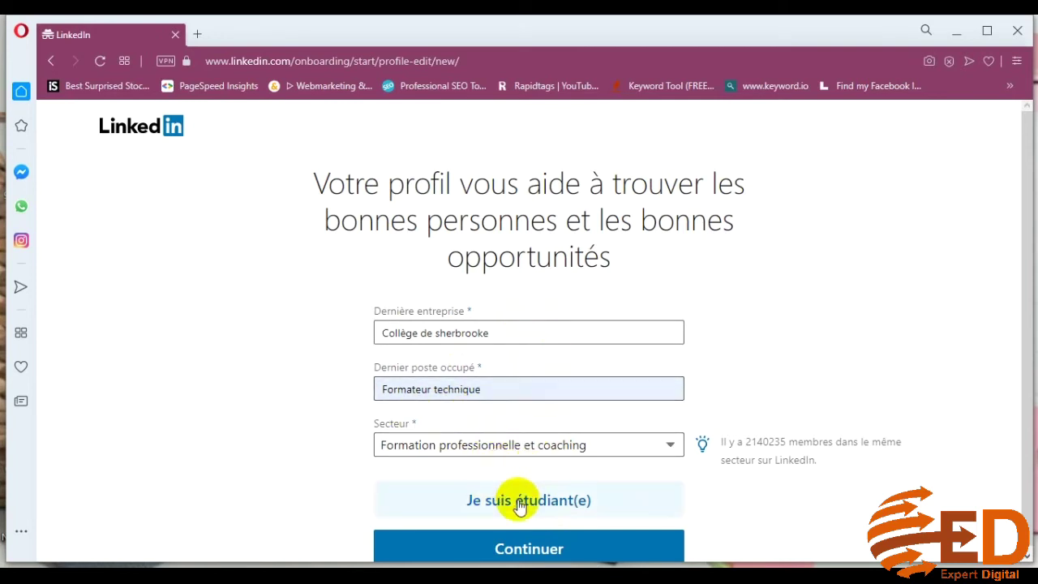
left_click(535, 551)
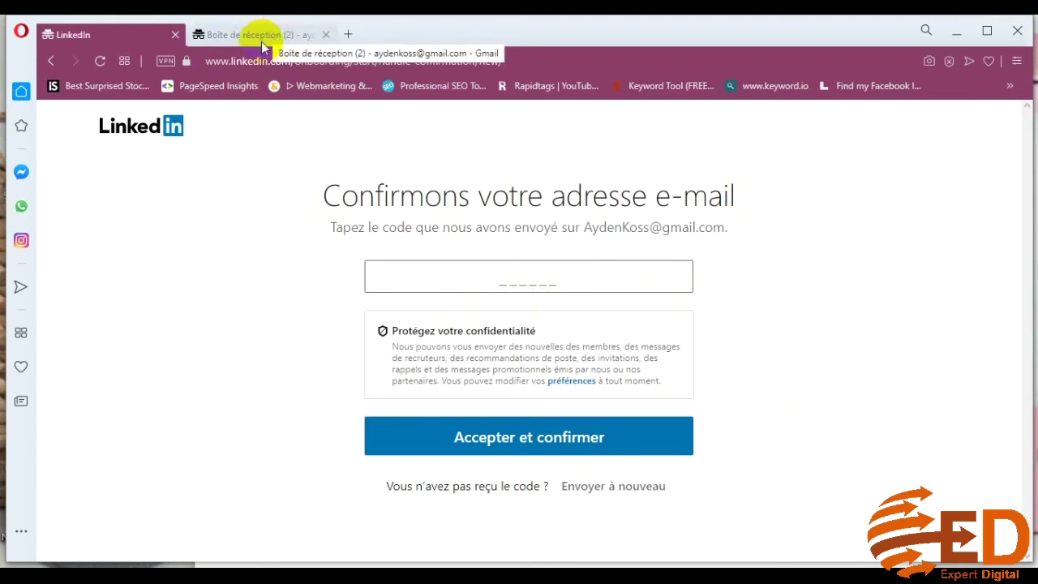
Read LinkedIn's confirmation code in Gmail, enter it on the LinkedIn tab, and confirm with 'Accepter et confirmer'
left_click(255, 34)
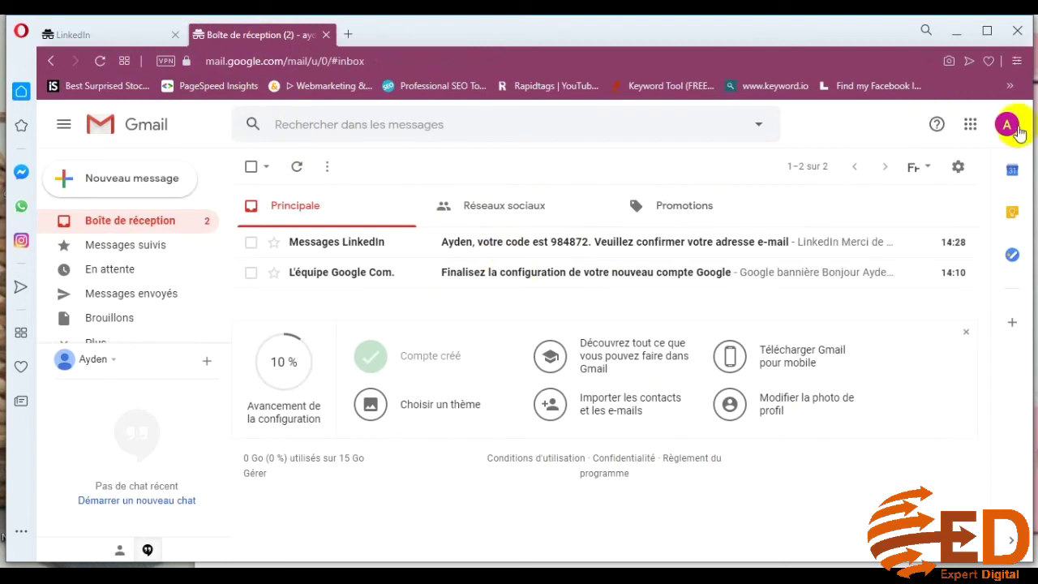
left_click(1016, 132)
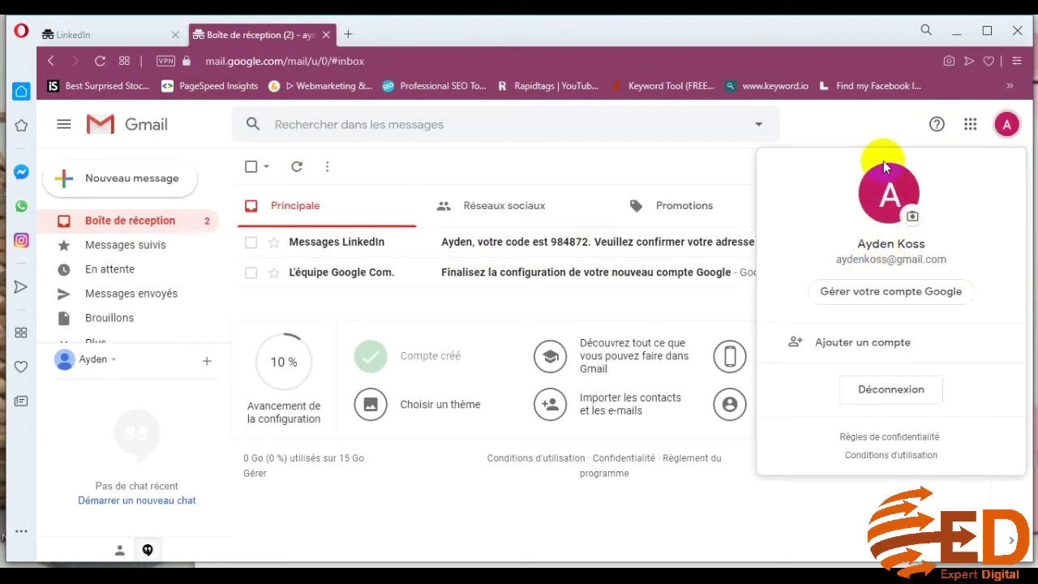
left_click(860, 136)
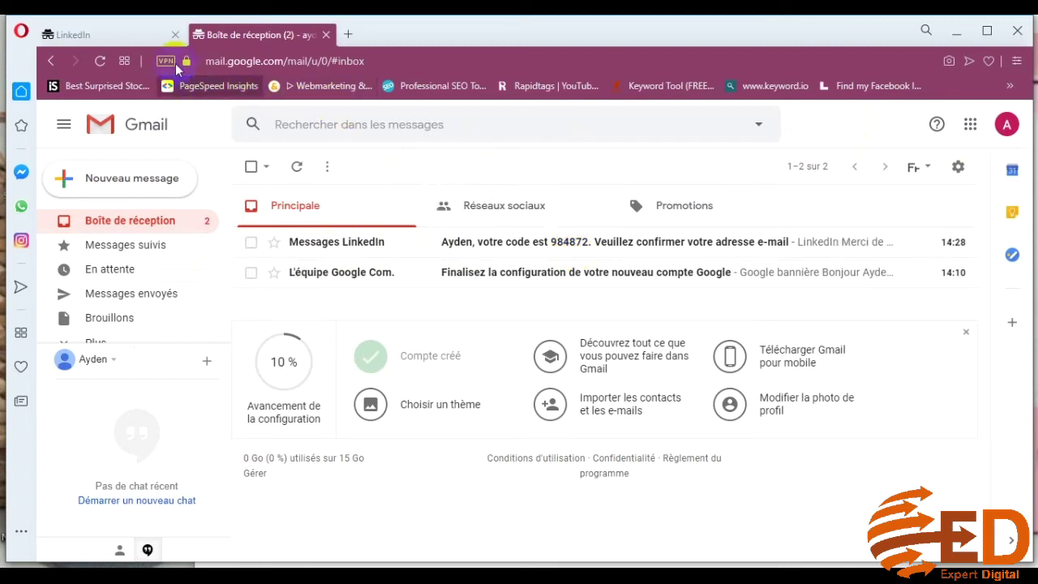
left_click(141, 33)
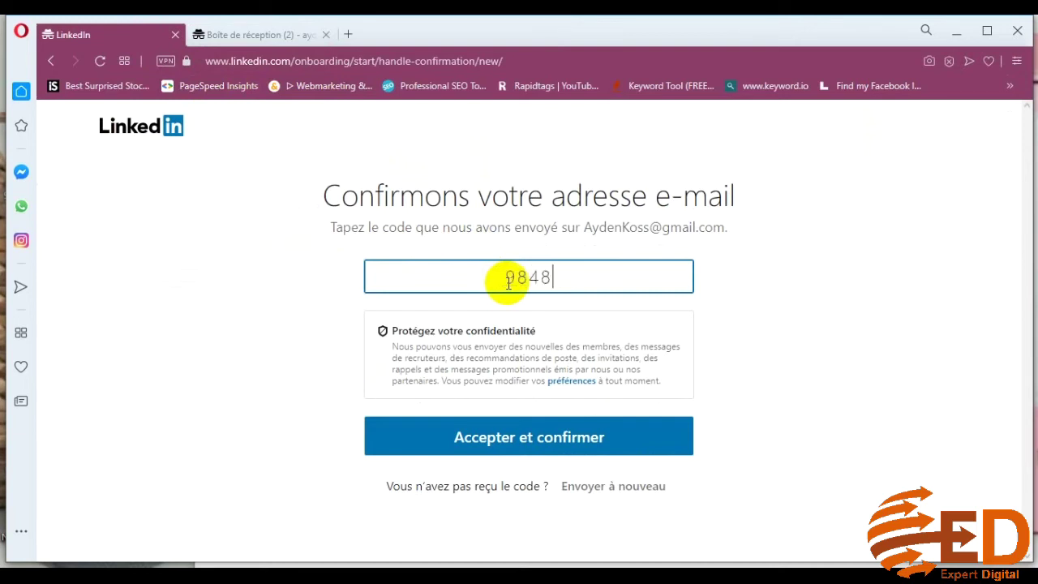
left_click(274, 35)
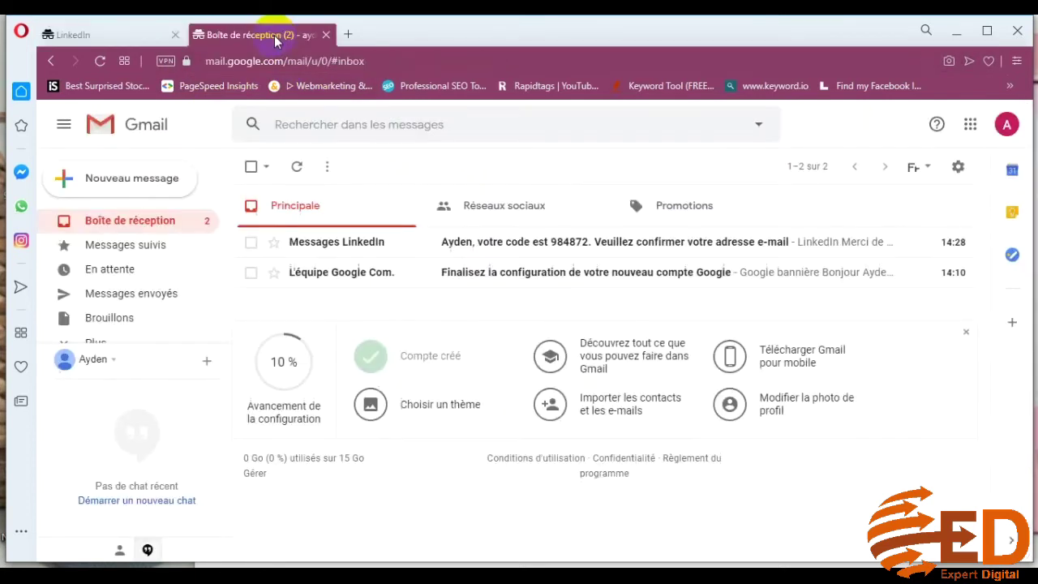
left_click(144, 33)
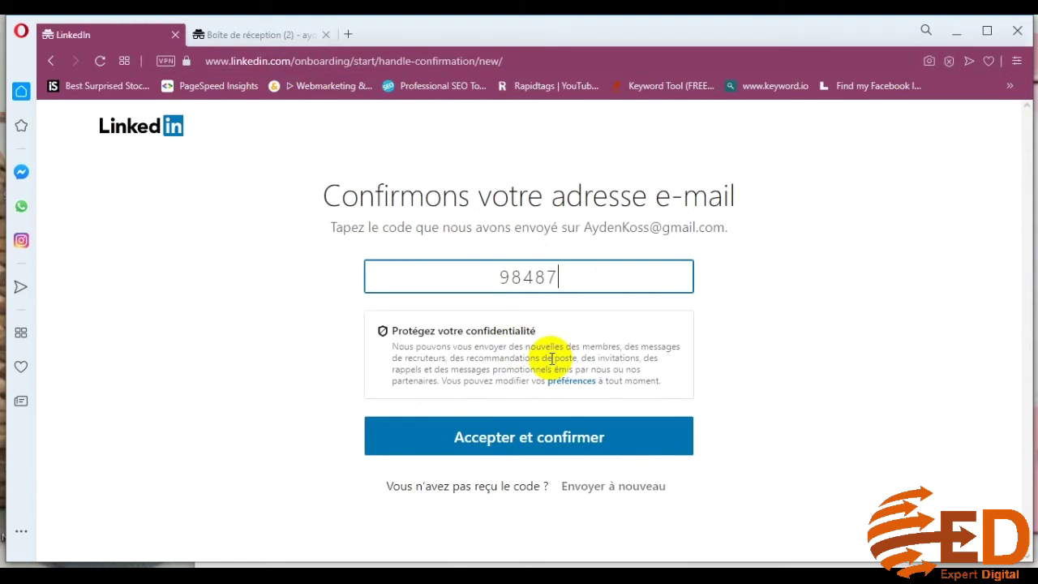
left_click(503, 445)
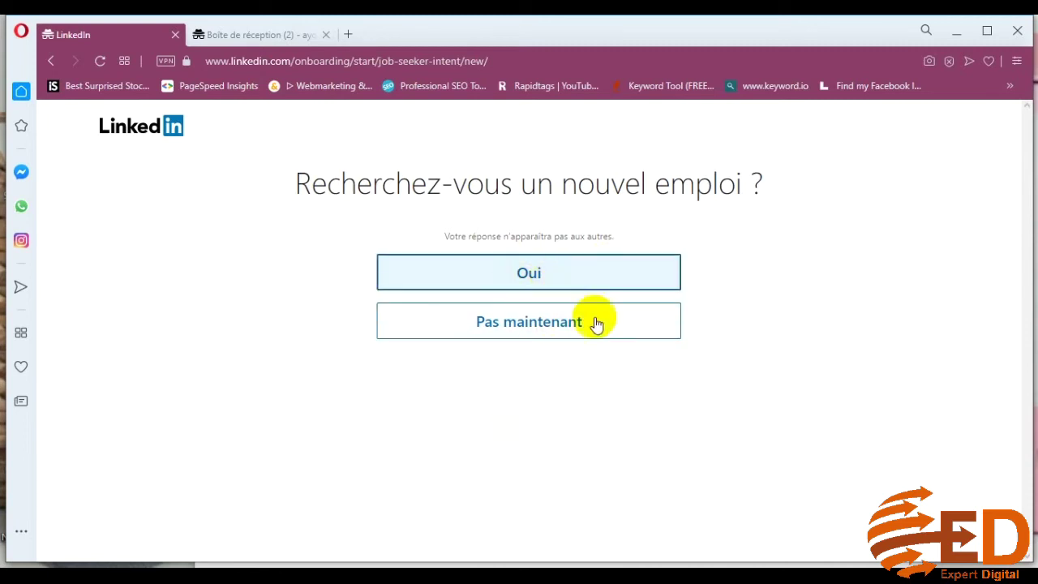
Answer 'Pas maintenant' to the job-search question and confirm skipping the email contact import
left_click(532, 321)
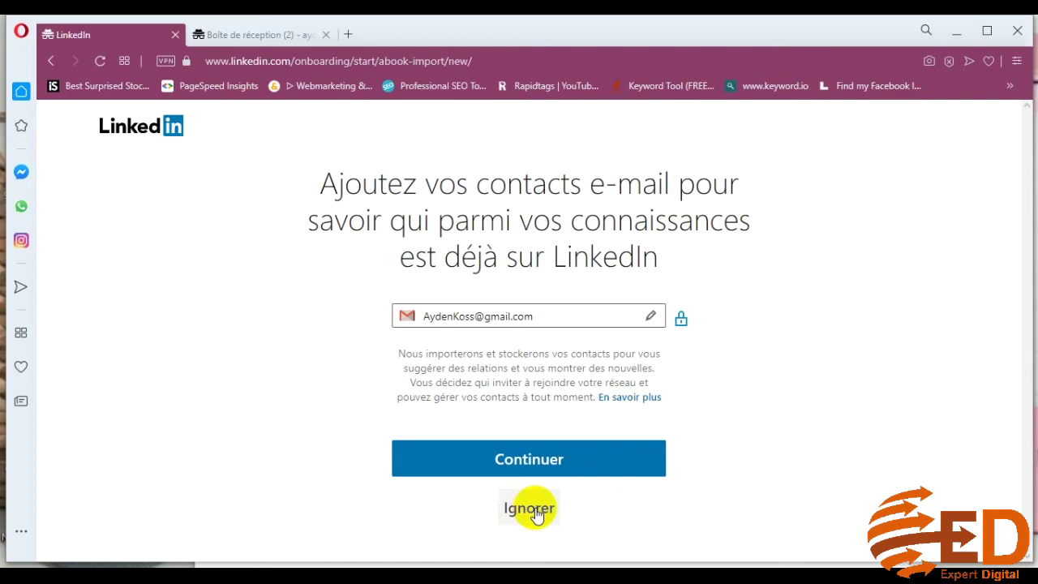
left_click(535, 511)
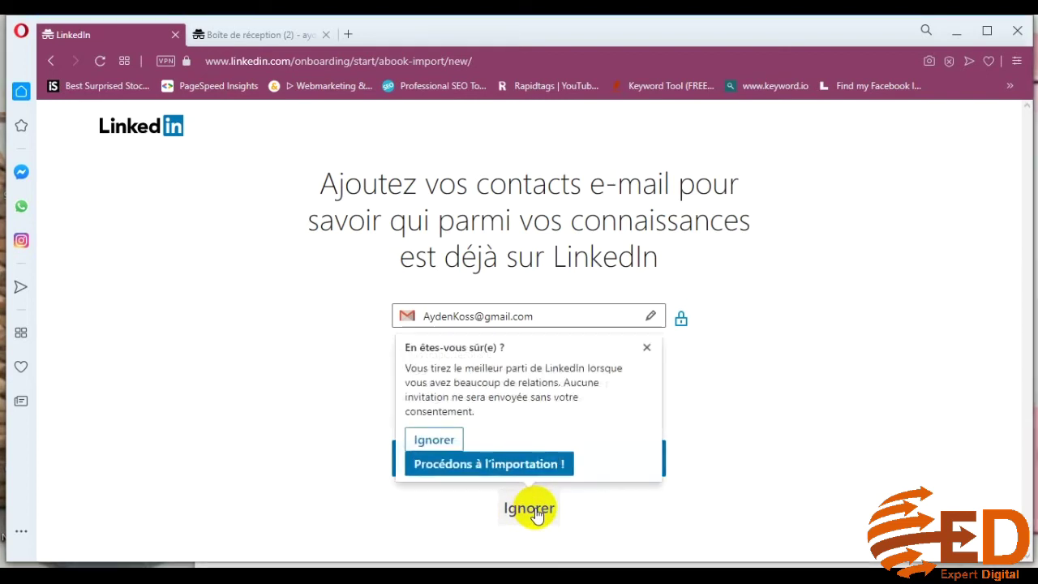
left_click(435, 442)
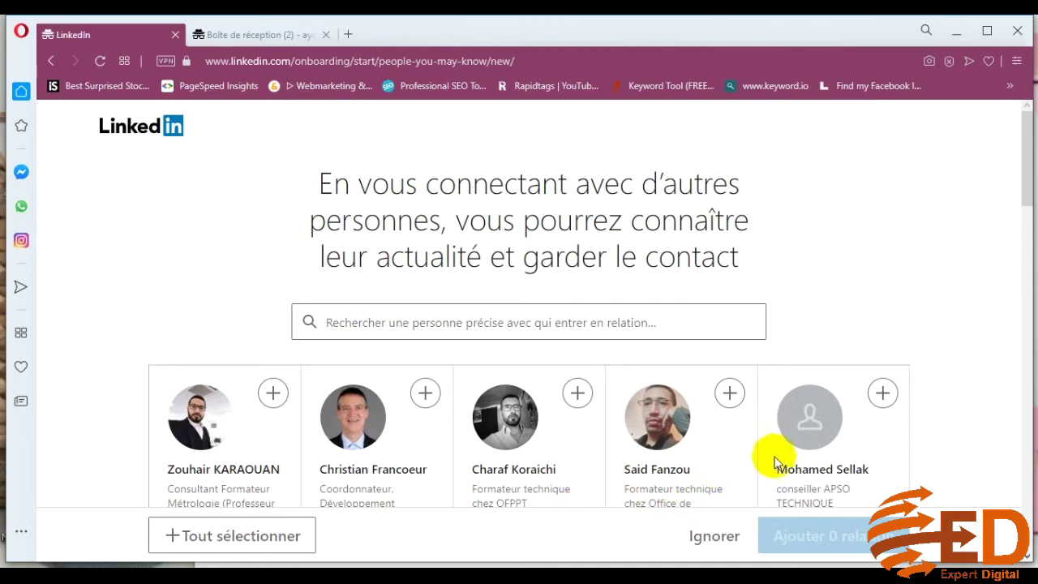
scroll(777, 458, "down", 2)
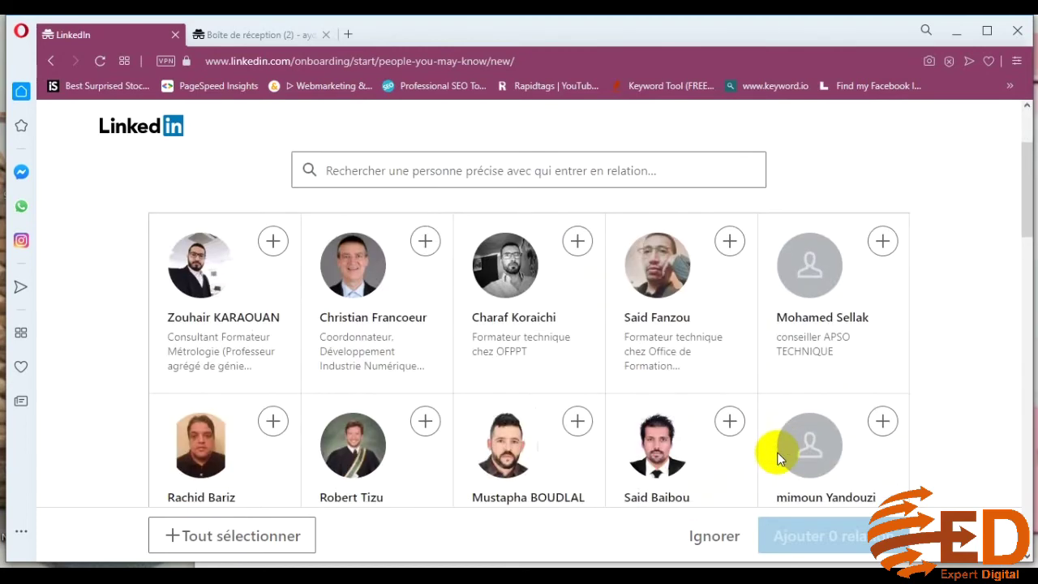
scroll(777, 458, "down", 4)
scroll(777, 458, "up", 3)
scroll(777, 454, "up", 2)
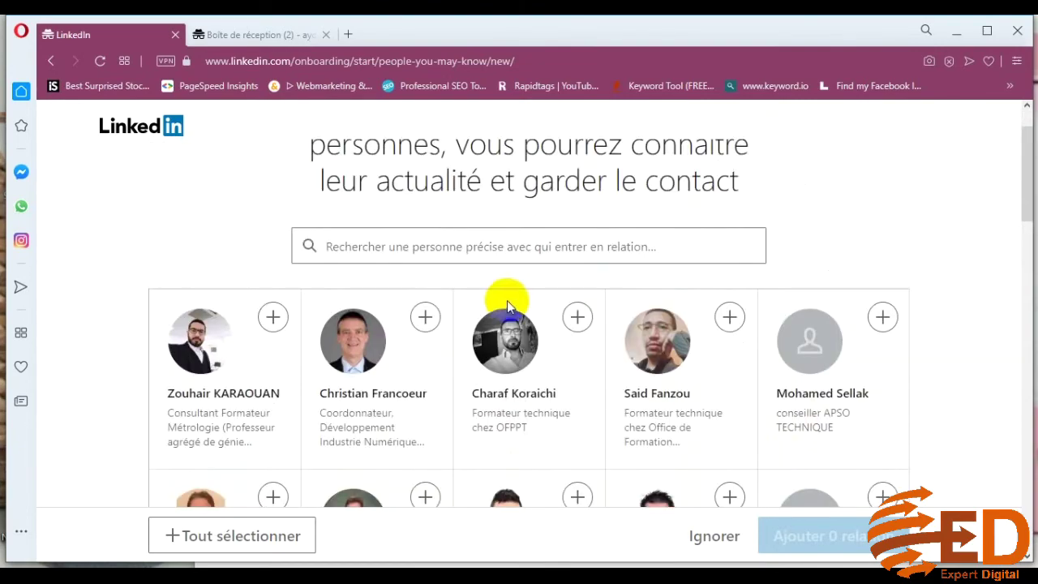
scroll(511, 309, "up", 1)
scroll(495, 357, "down", 2)
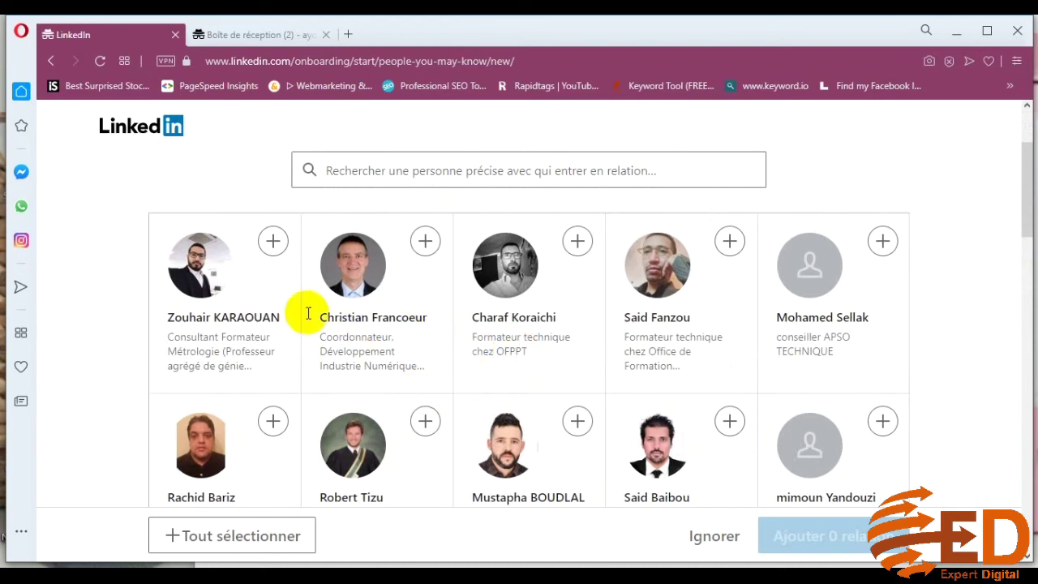
scroll(652, 381, "down", 1)
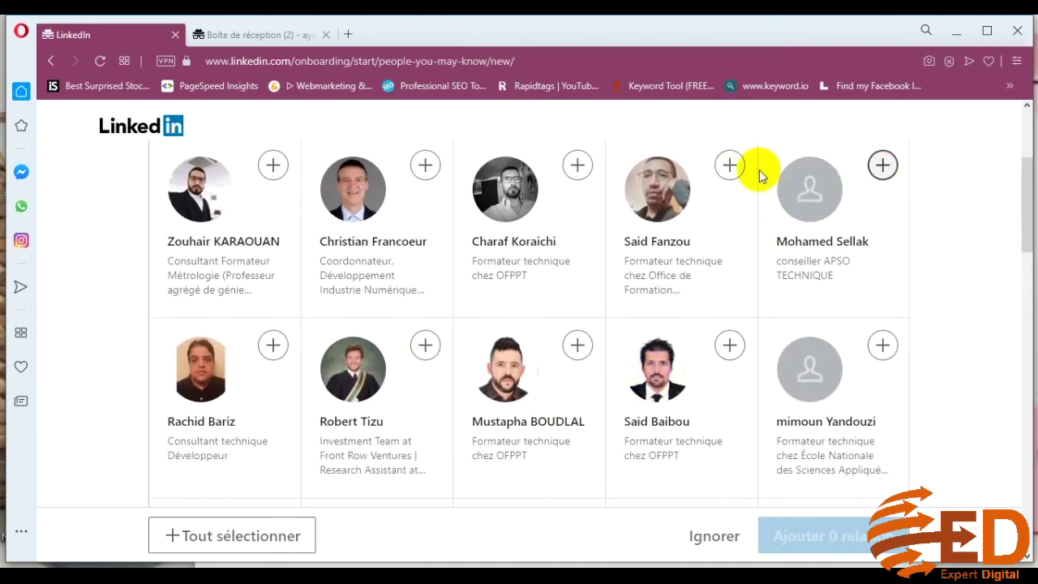
scroll(762, 405, "down", 3)
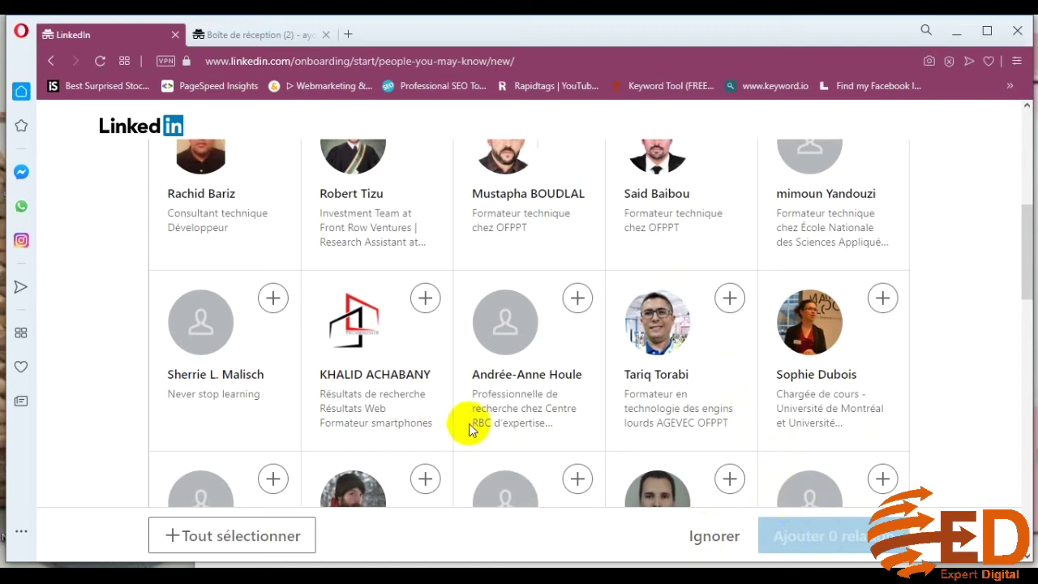
Skip the suggested connections and bring up the file picker via 'Ajouter une photo'
left_click(714, 538)
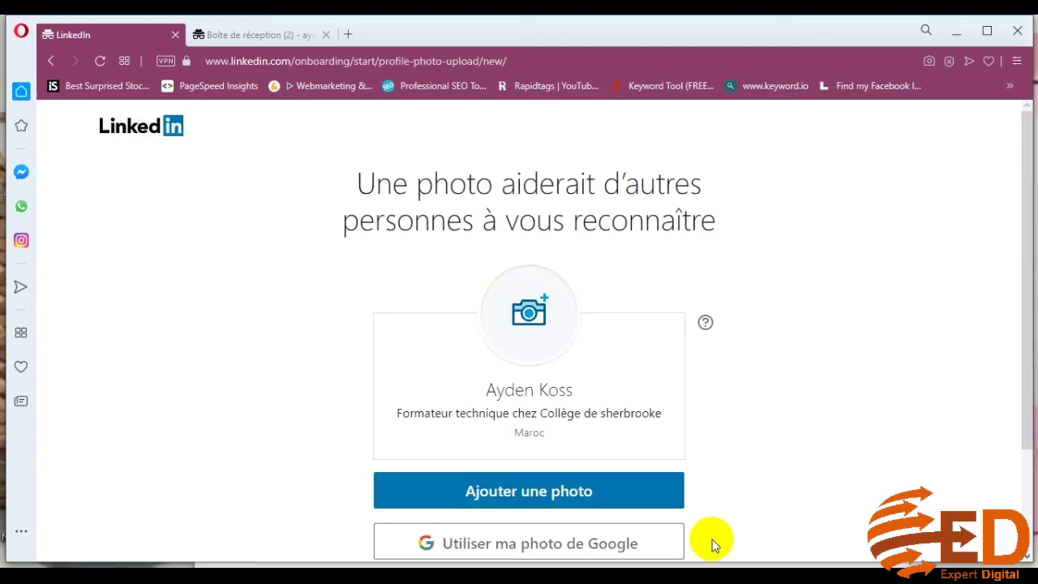
scroll(747, 453, "down", 2)
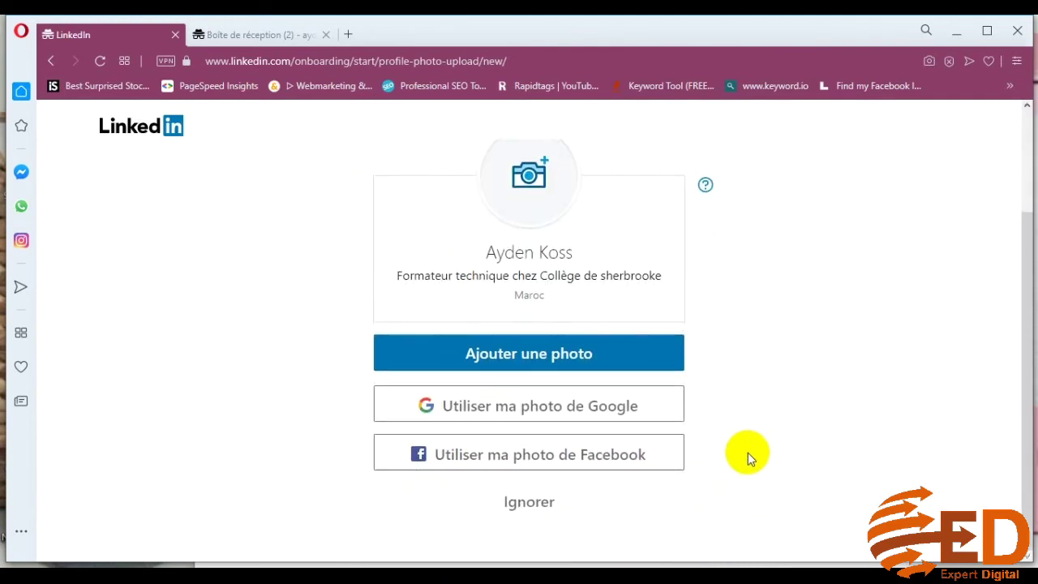
scroll(748, 453, "up", 2)
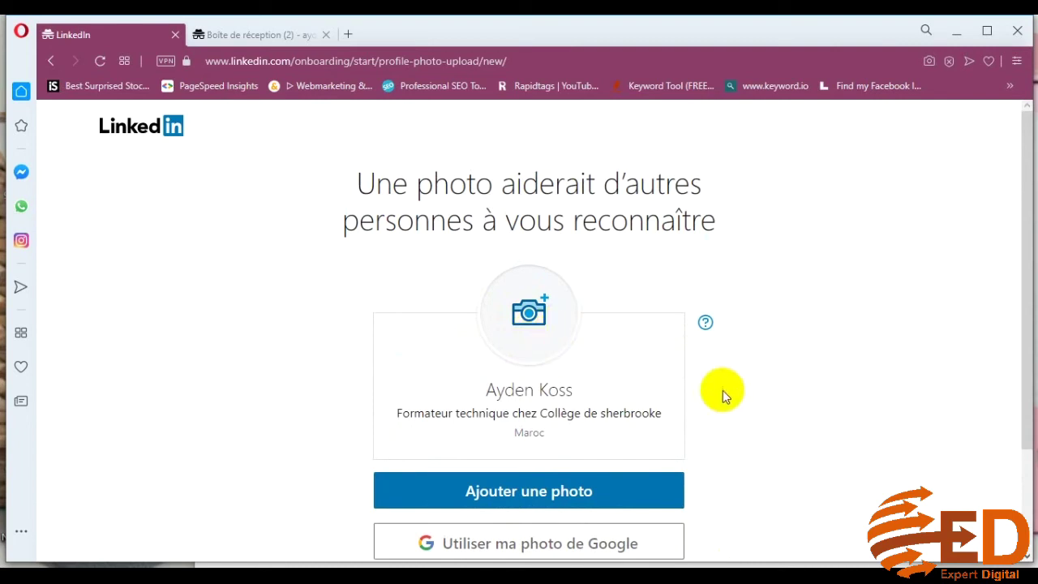
scroll(734, 411, "down", 3)
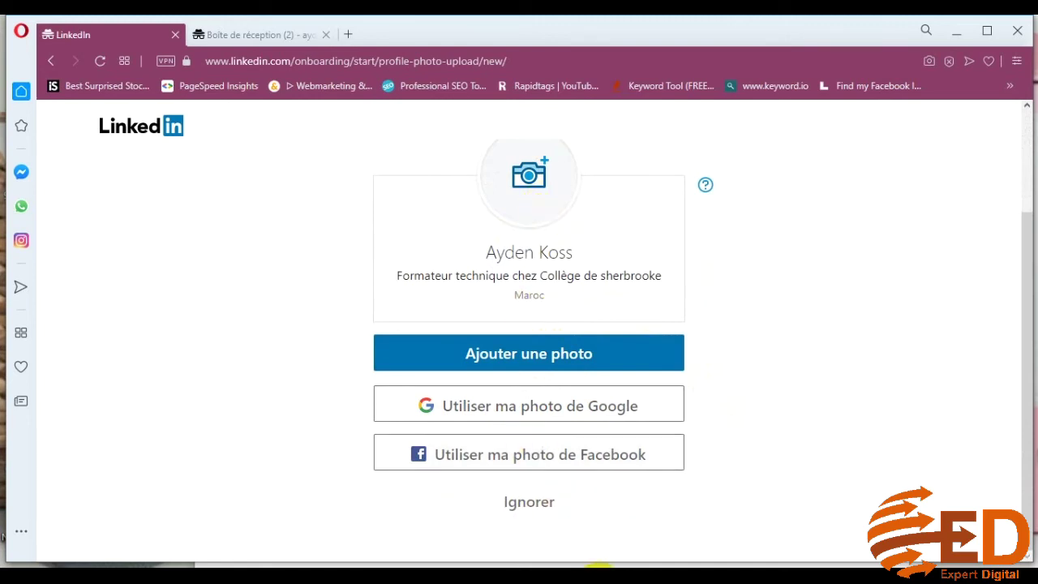
scroll(658, 364, "up", 3)
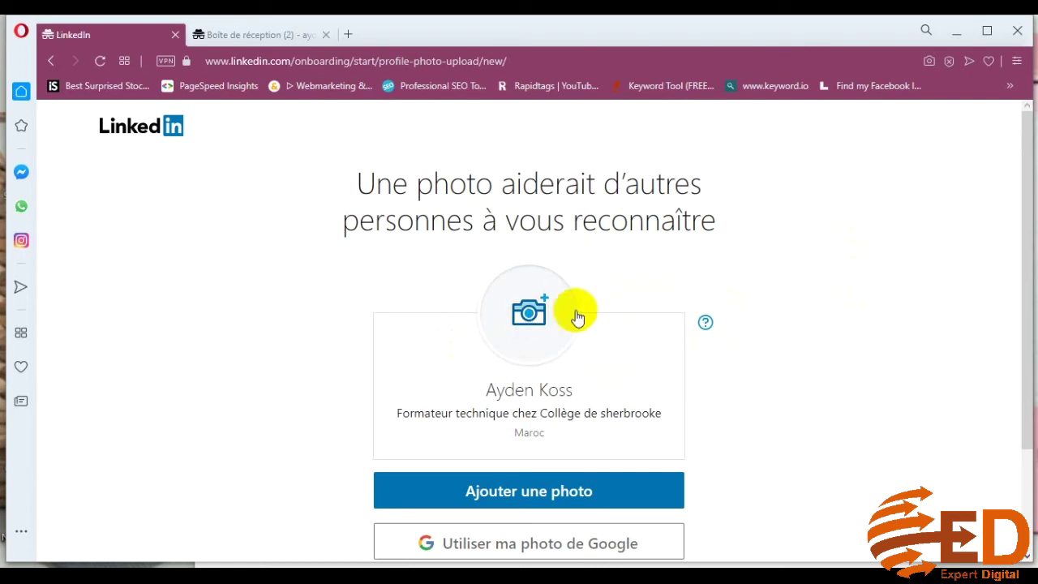
left_click(537, 320)
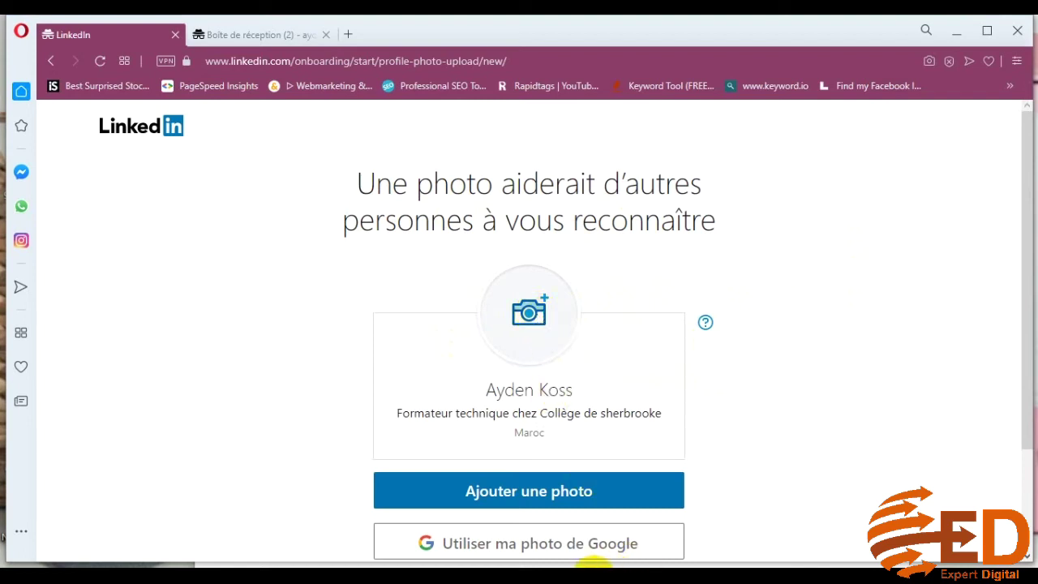
left_click(610, 491)
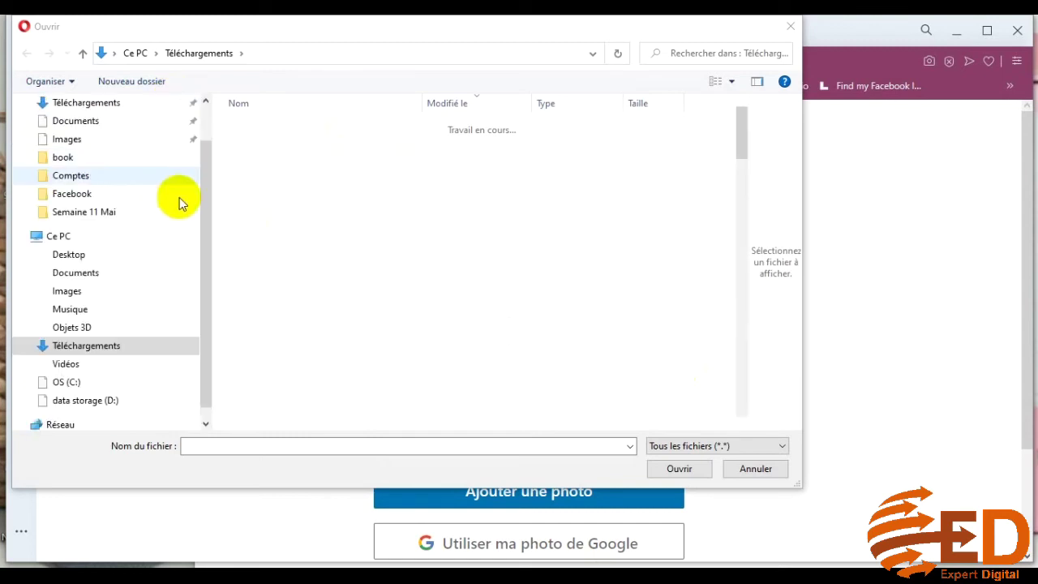
Load maphoto.jpg from Desktop > Cours_Sherbrooke > Semaine 11 Mai into the photo editor
left_click_drag(206, 205, 204, 109)
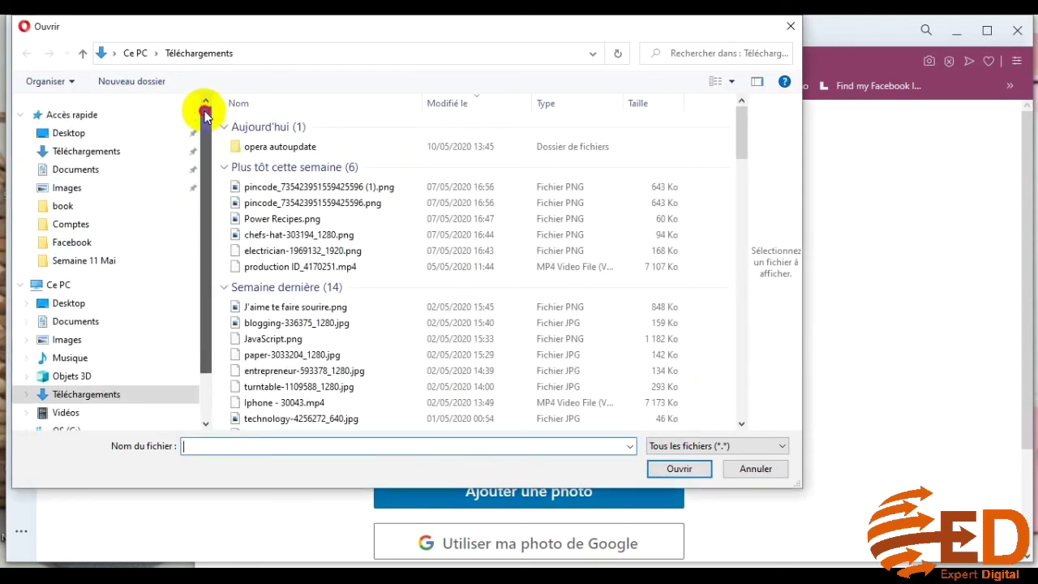
left_click(100, 138)
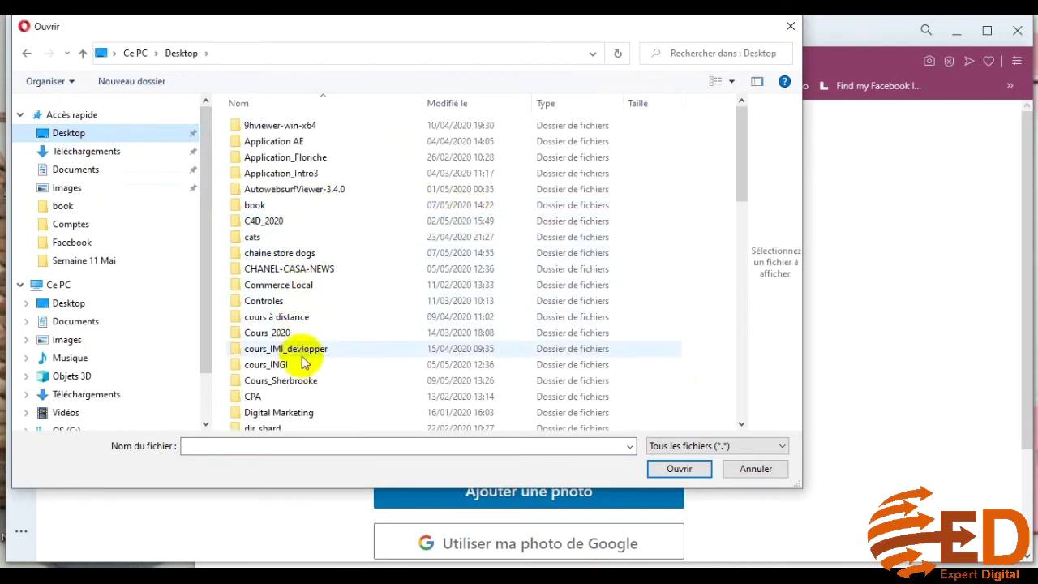
double_click(304, 380)
double_click(285, 142)
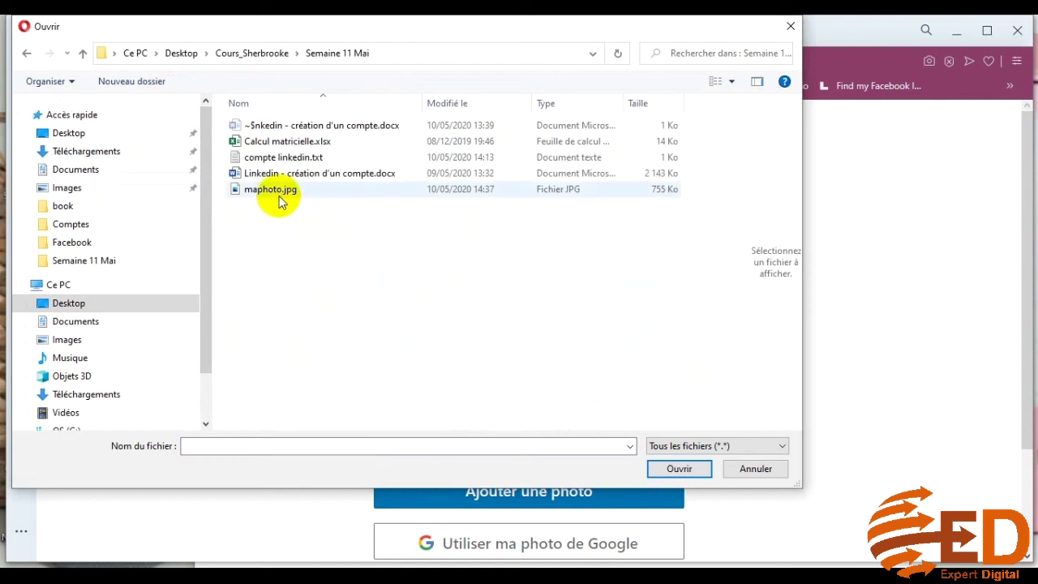
left_click(280, 191)
left_click(674, 468)
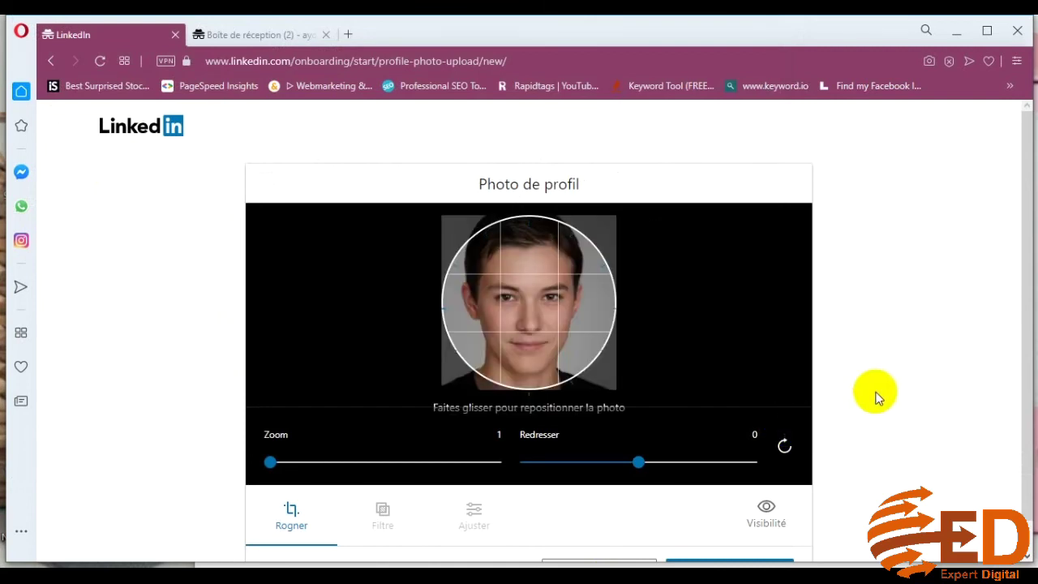
Keep the photo at zoom 1 and straightening 0, and save it as the profile picture
left_click_drag(274, 463, 243, 463)
left_click(642, 466)
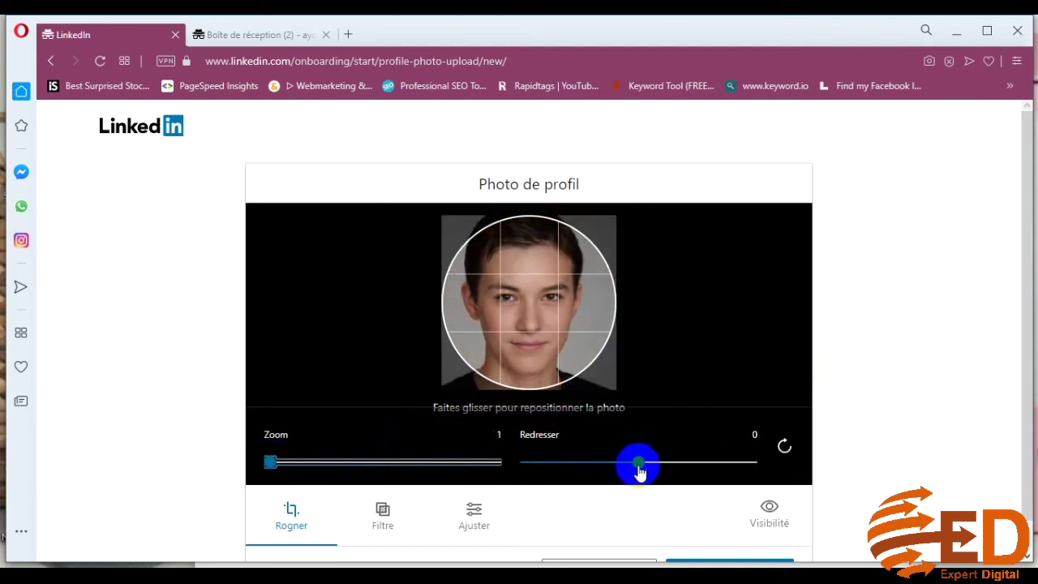
mouse_move(641, 471)
left_mouse_down()
mouse_move(621, 465)
mouse_move(640, 472)
left_mouse_up()
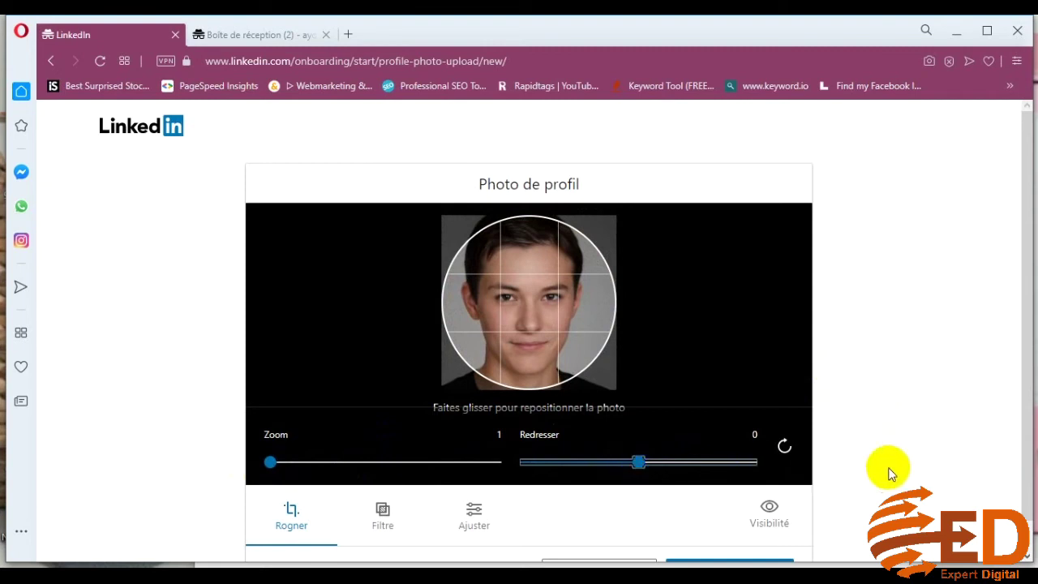
scroll(911, 471, "down", 1)
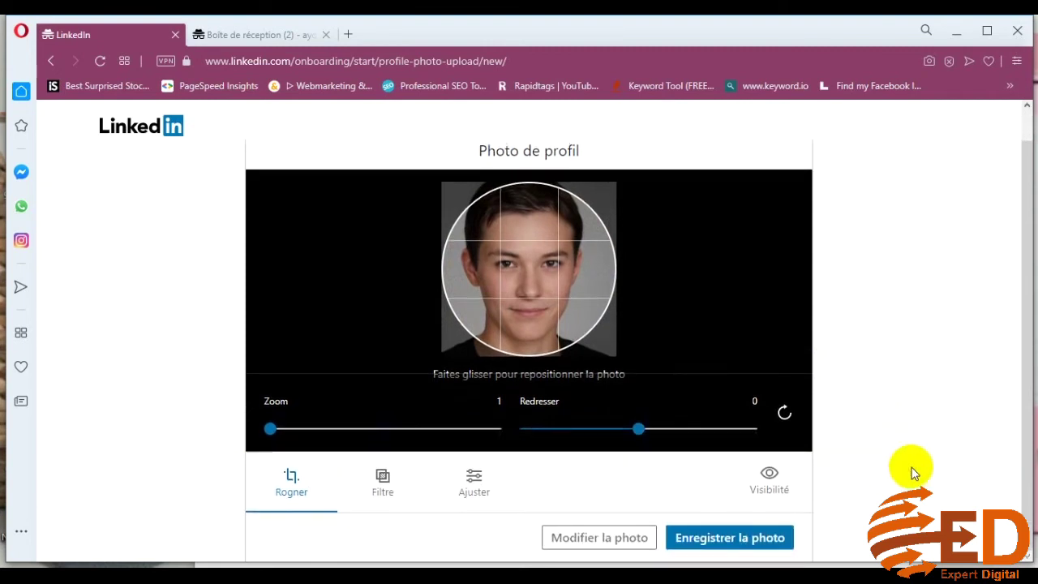
left_click(747, 540)
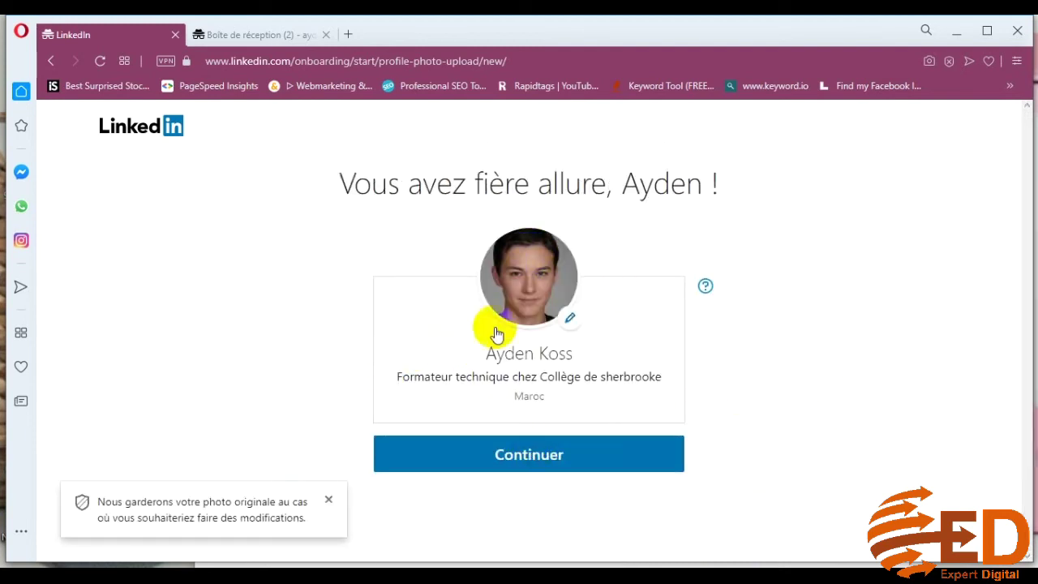
Dismiss the original-photo notice and continue to the job-alert step
left_click(327, 502)
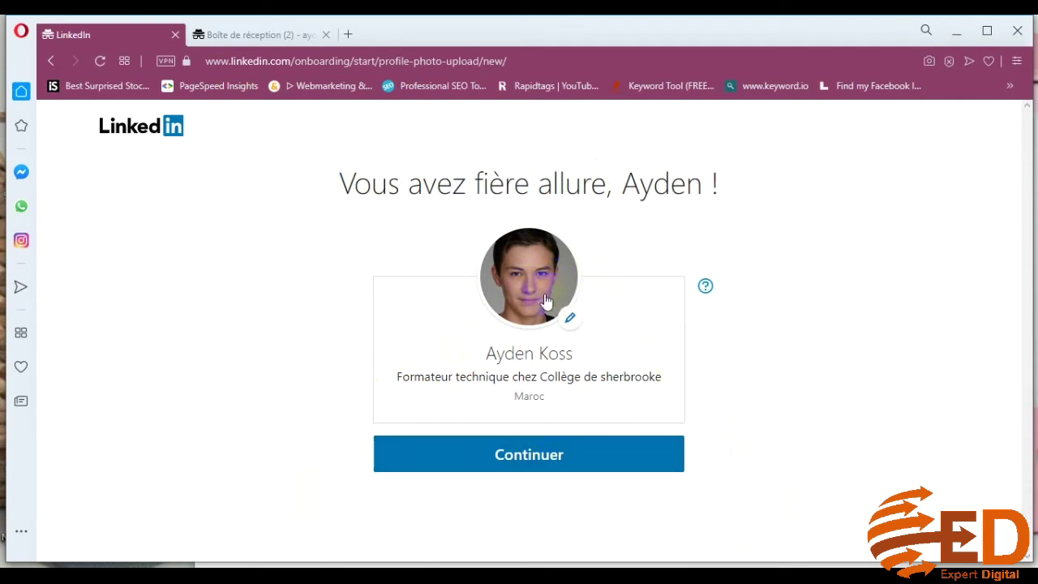
left_click(513, 459)
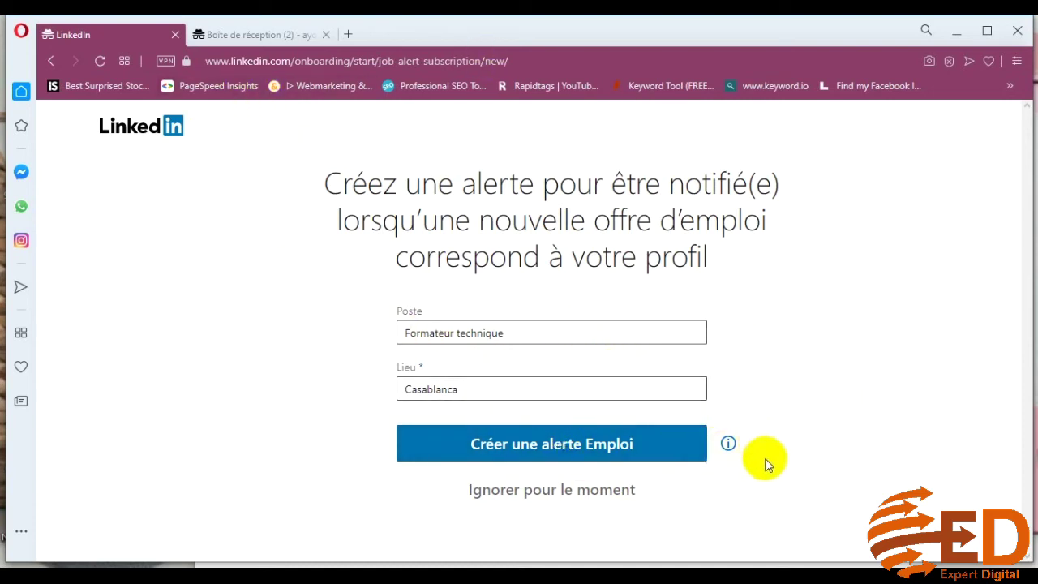
Skip the job alert and the app download link, then finish onboarding with Terminé
left_click(529, 496)
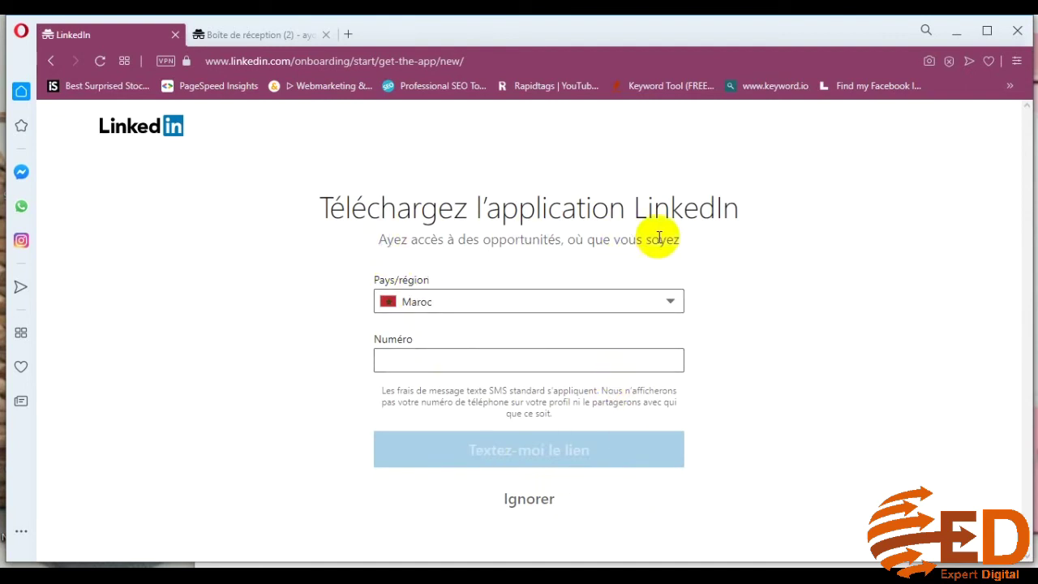
left_click(485, 357)
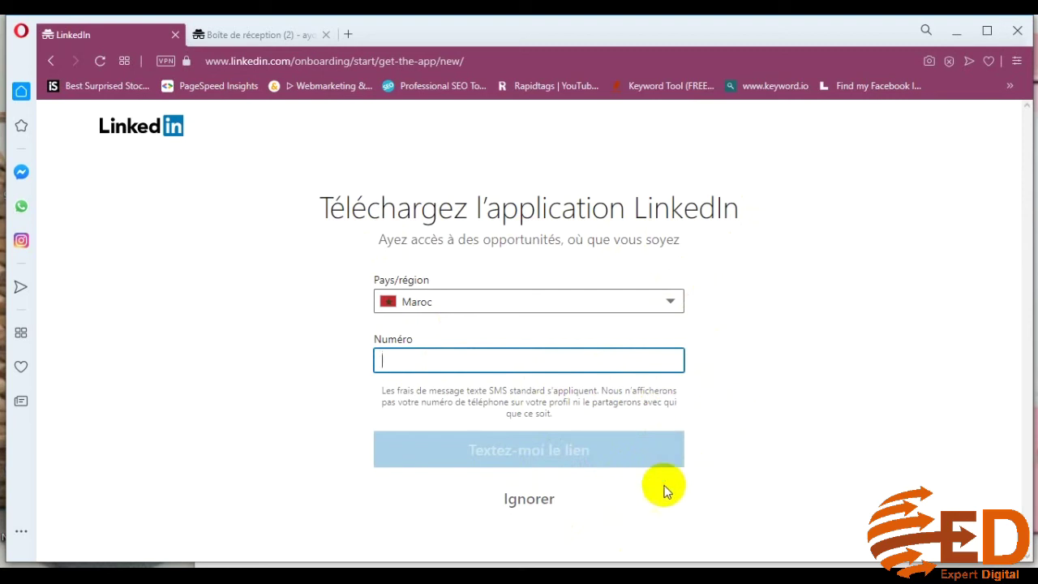
left_click(532, 506)
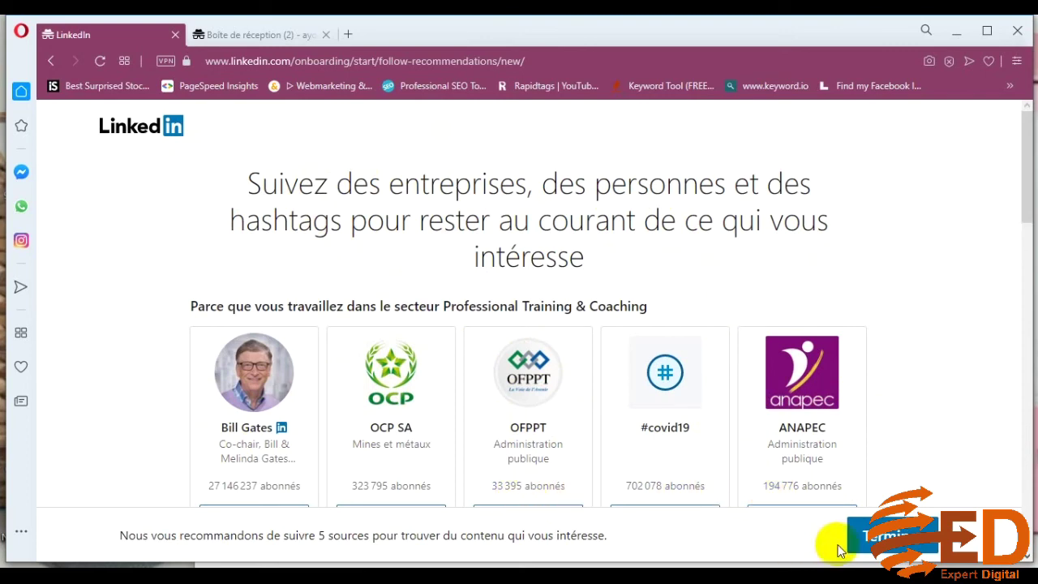
scroll(860, 545, "down", 3)
scroll(872, 550, "up", 2)
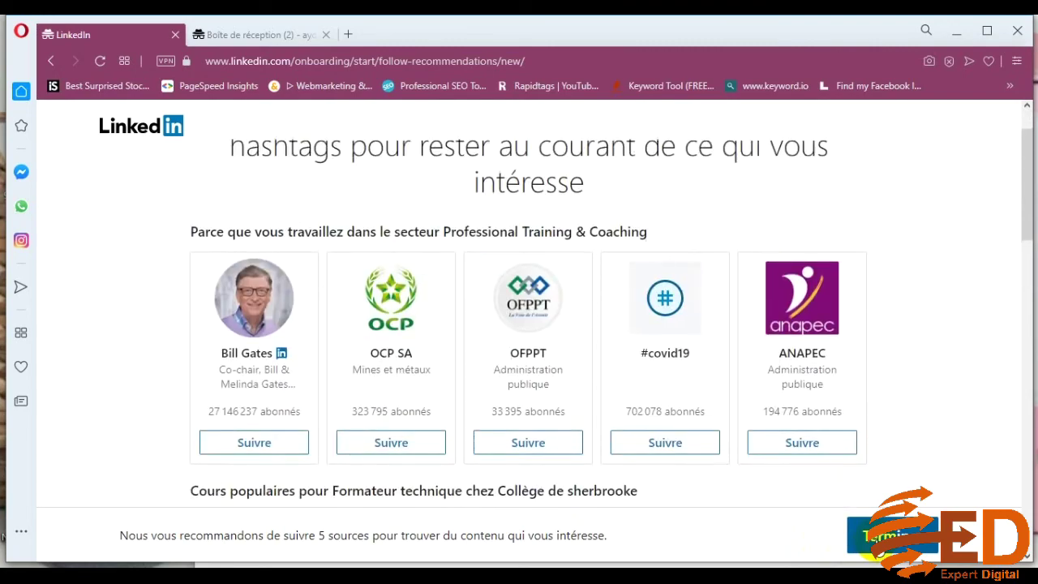
scroll(899, 435, "down", 8)
scroll(900, 436, "up", 10)
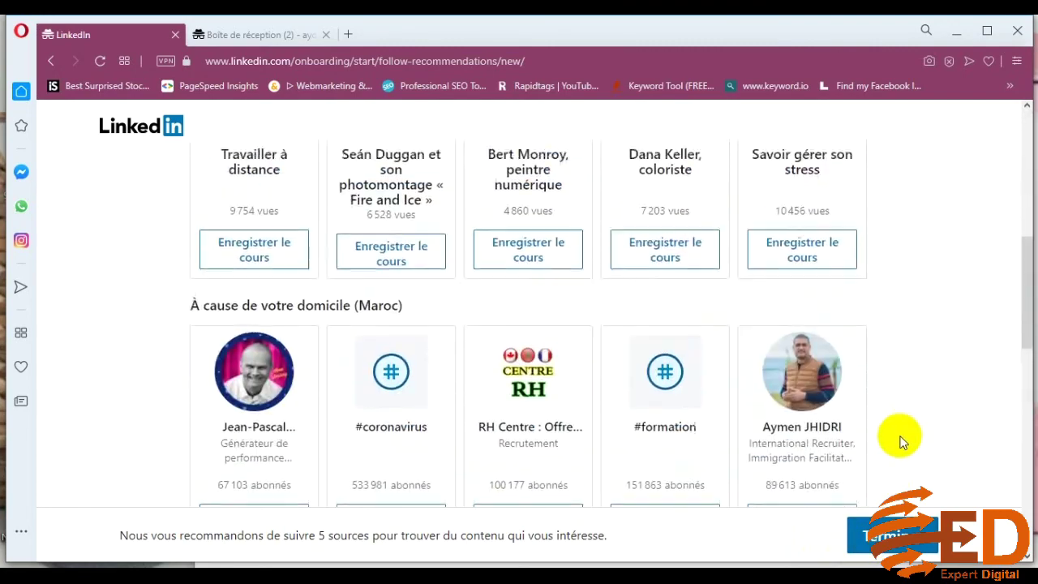
left_click(886, 542)
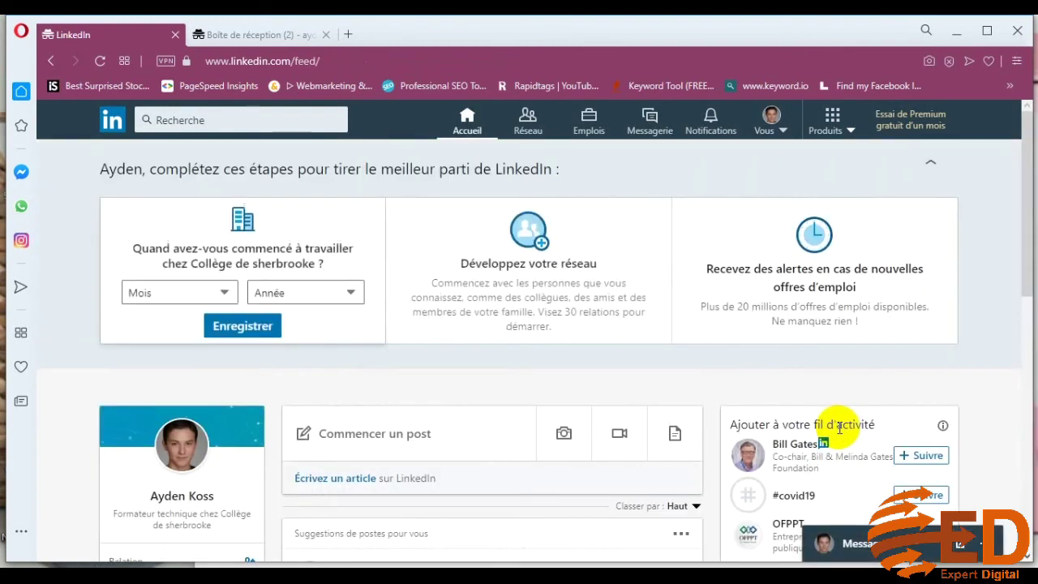
Reveal the Mois and Année fields on the Collège de sherbrooke start-date card
mouse_move(909, 273)
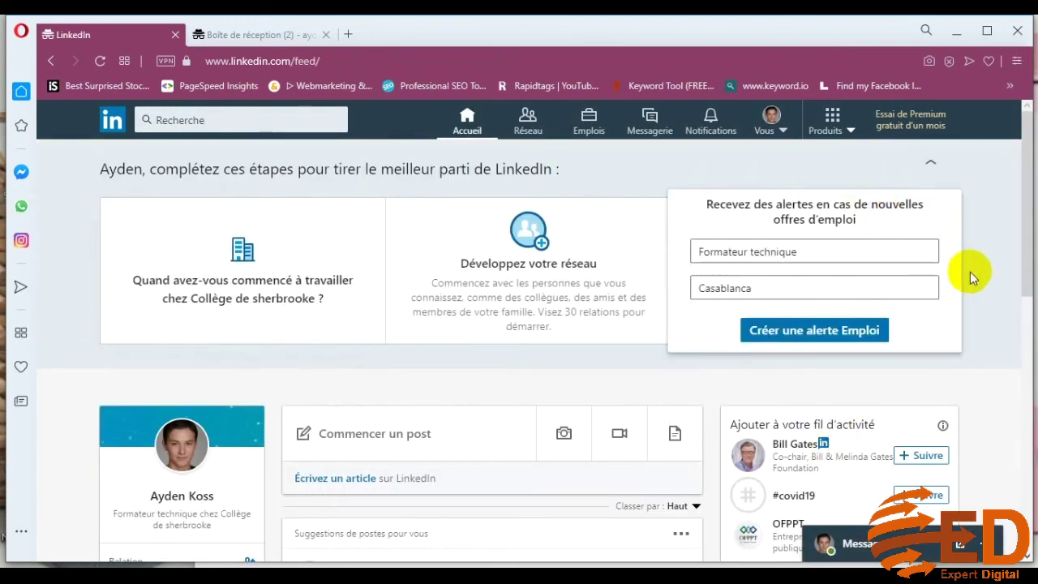
scroll(1010, 382, "down", 2)
scroll(1010, 381, "up", 2)
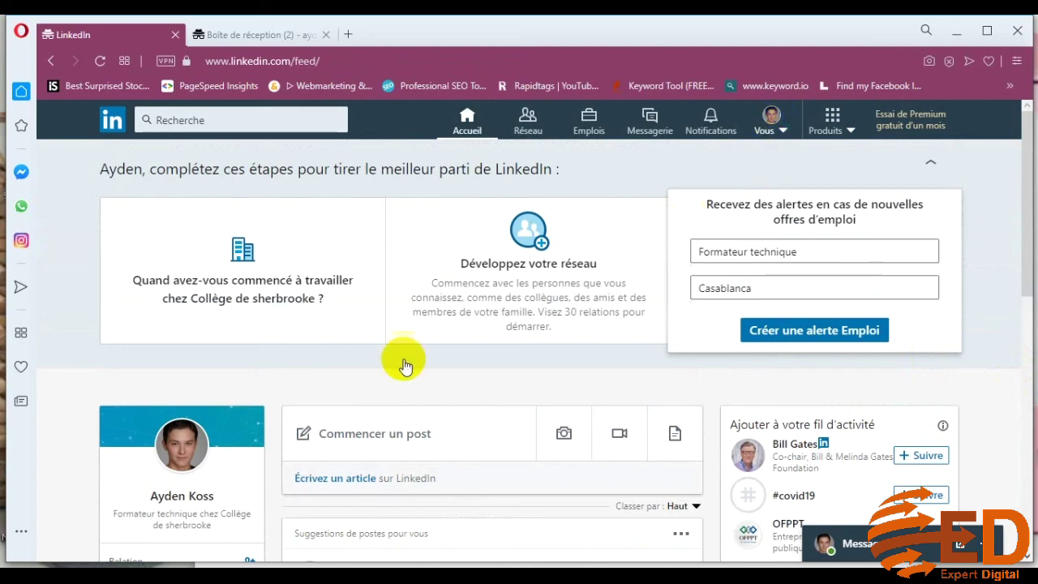
scroll(203, 471, "down", 2)
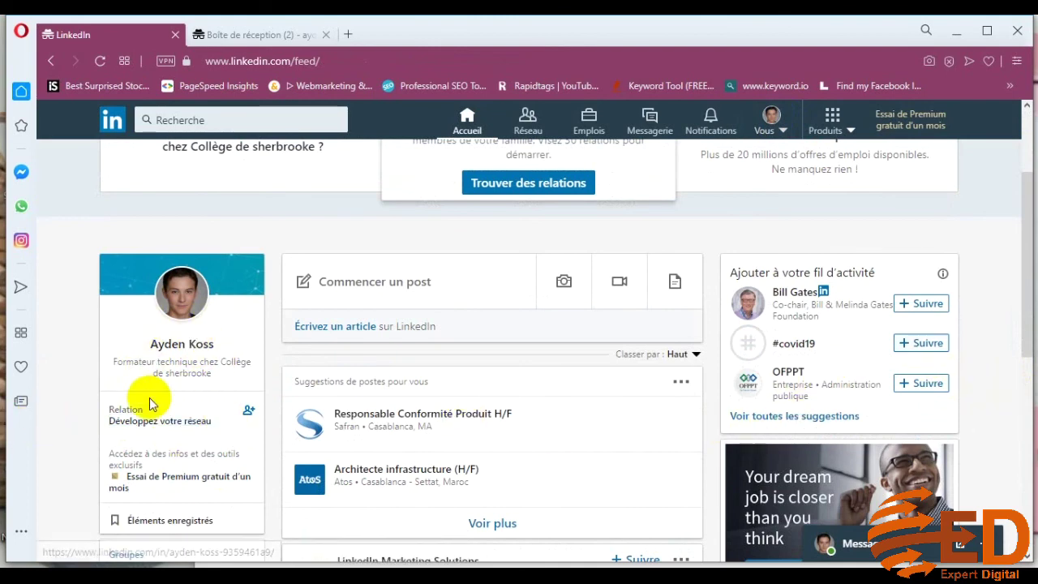
scroll(204, 396, "up", 2)
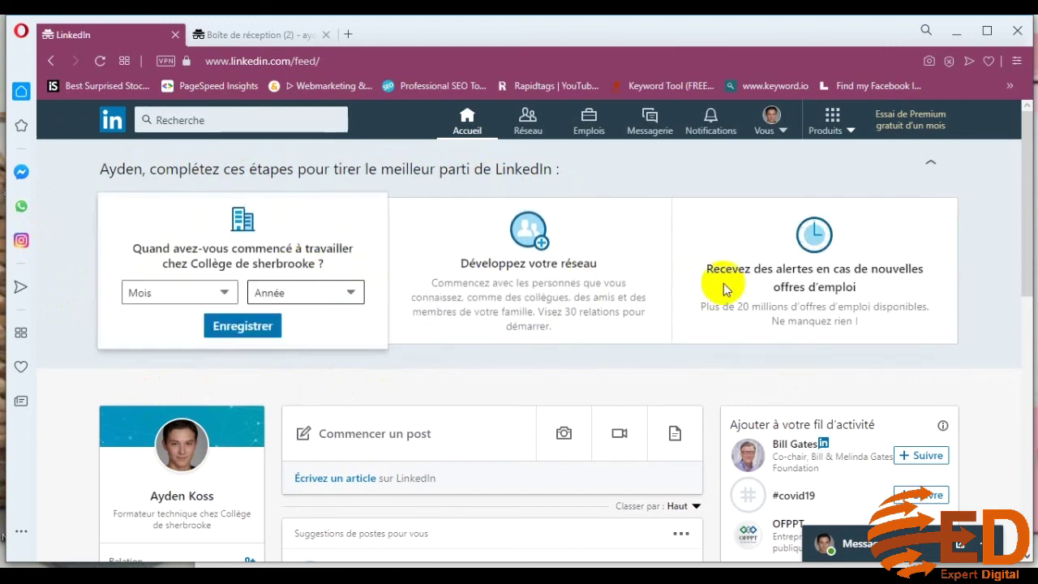
mouse_move(790, 282)
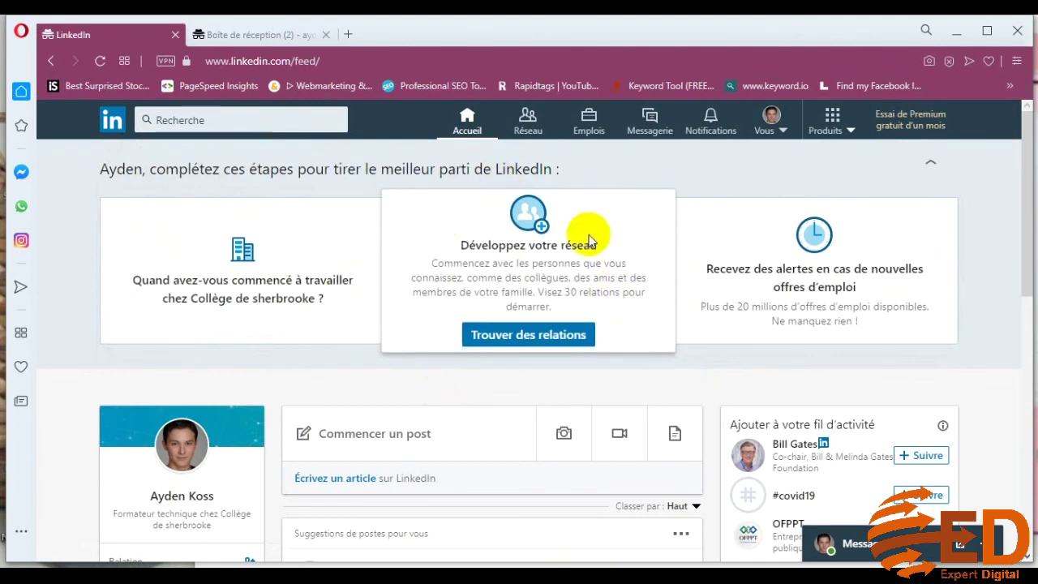
mouse_move(257, 284)
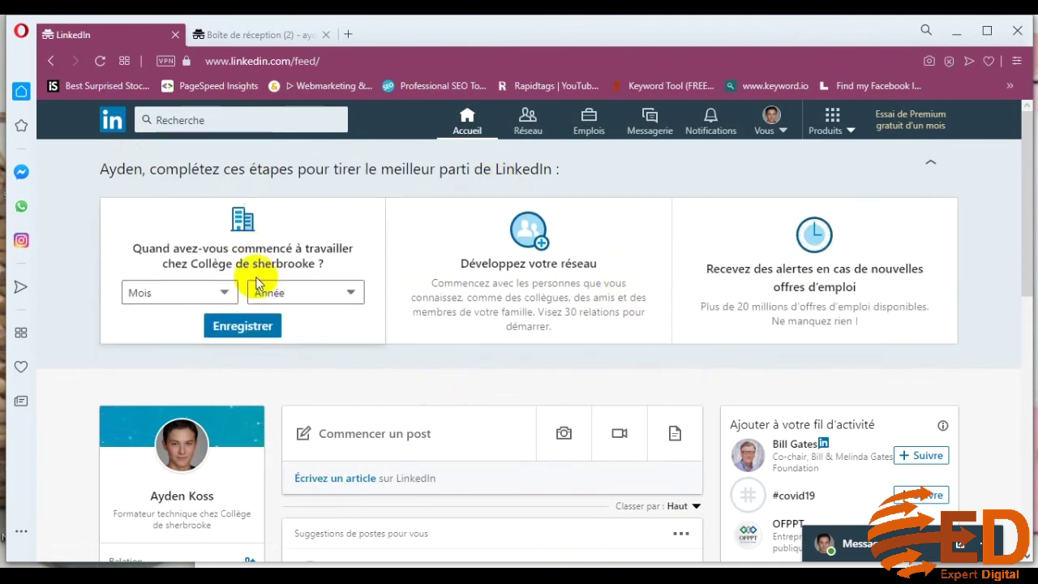
Set the Collège de sherbrooke start date to janvier 2000
left_click(209, 291)
left_click(192, 332)
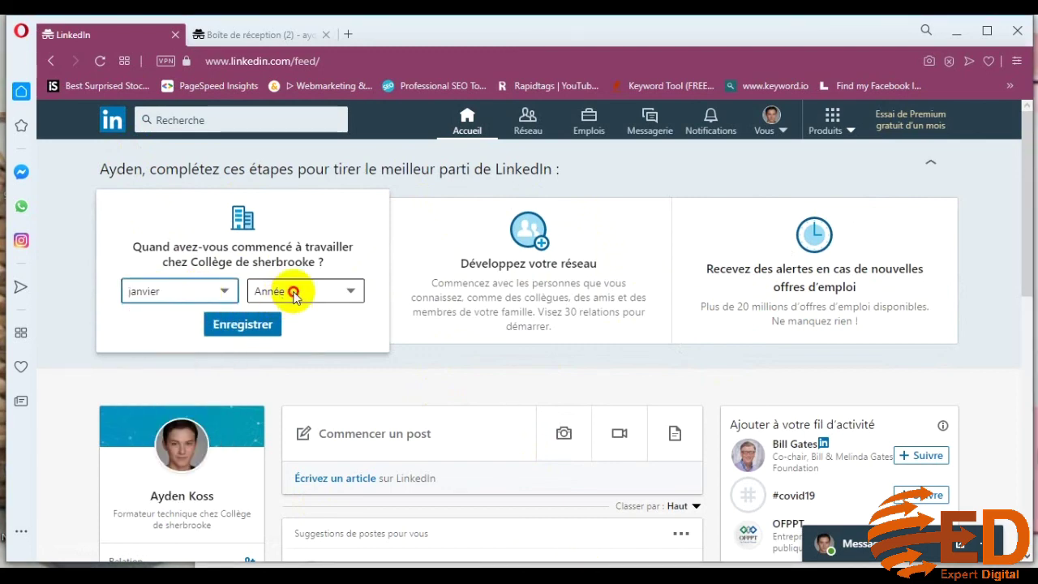
left_click(294, 295)
scroll(297, 402, "down", 10)
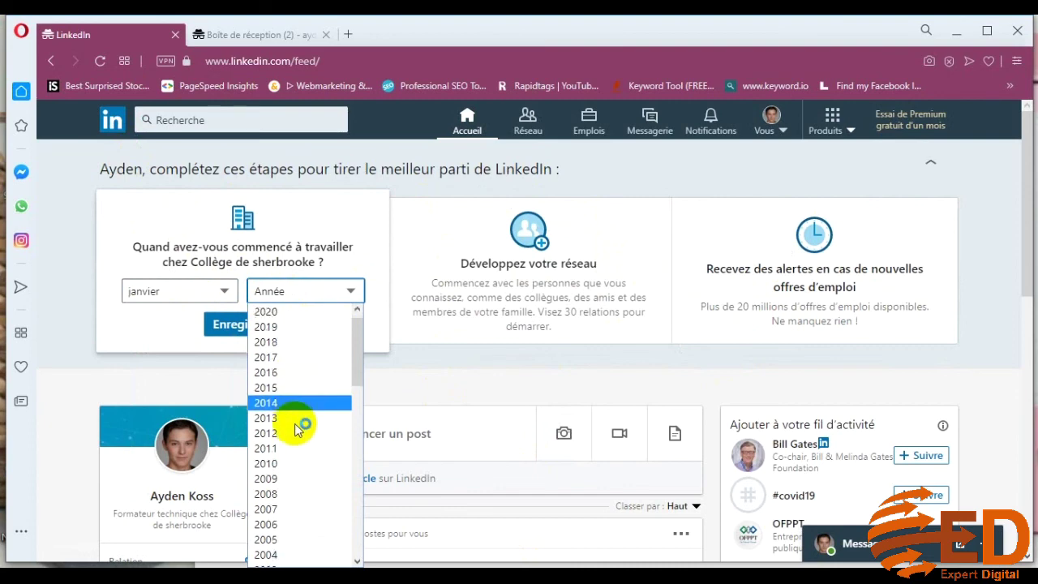
scroll(302, 398, "up", 3)
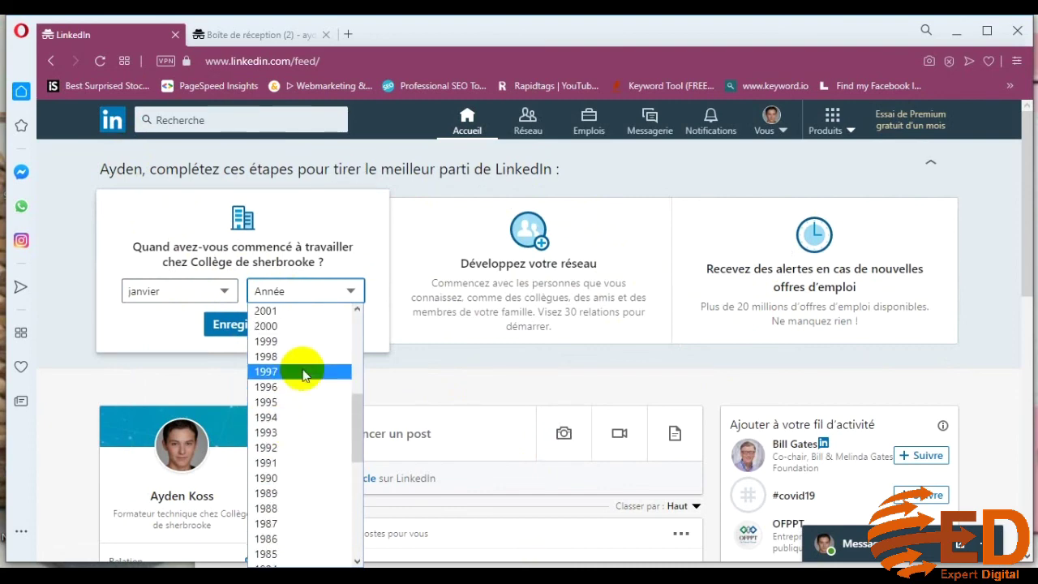
scroll(296, 381, "up", 3)
left_click(290, 478)
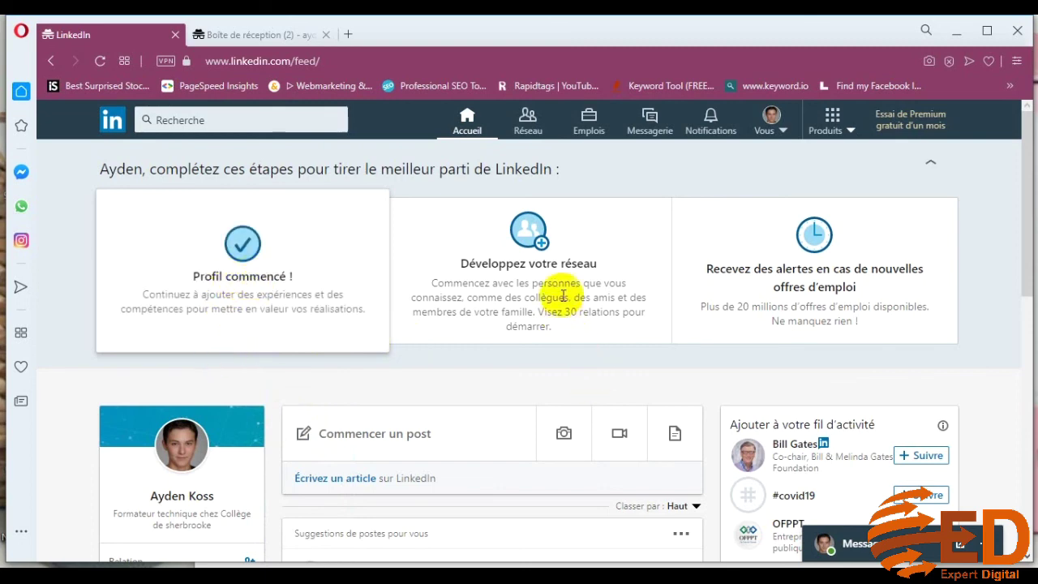
mouse_move(565, 285)
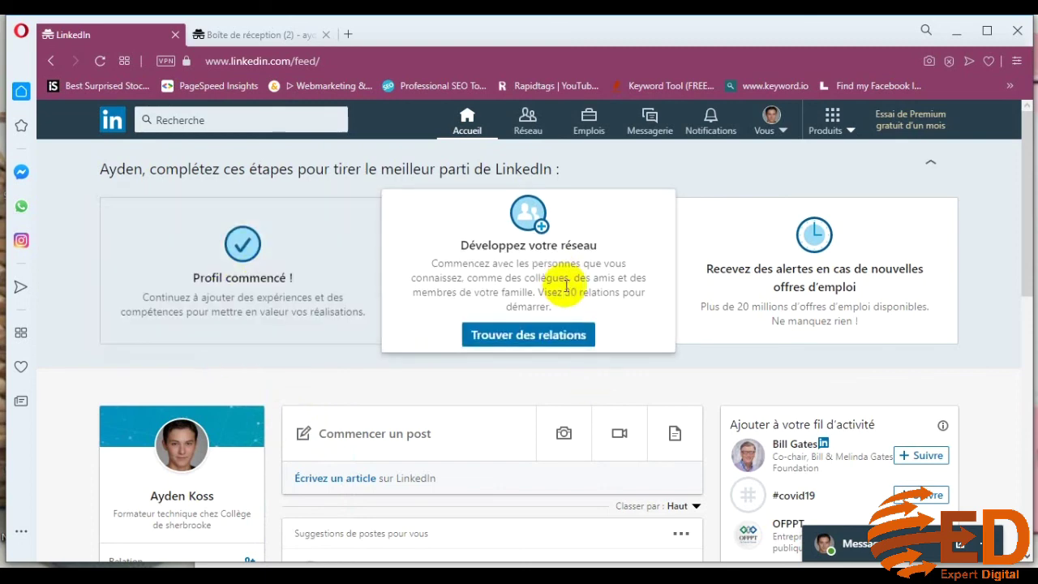
Send a connection invite to the first suggested person, then close the suggestions with Terminé
left_click(542, 342)
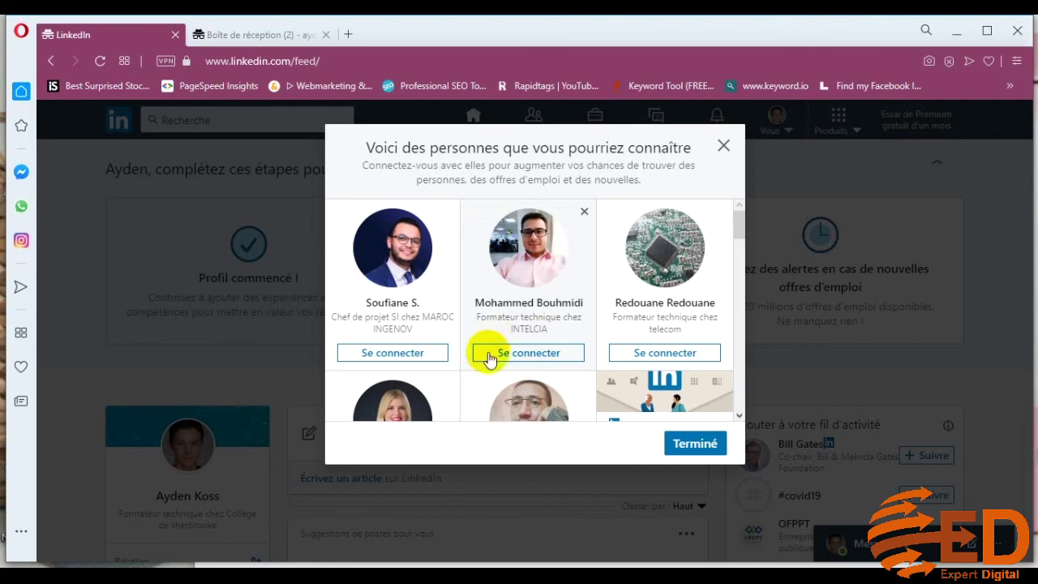
left_click(408, 345)
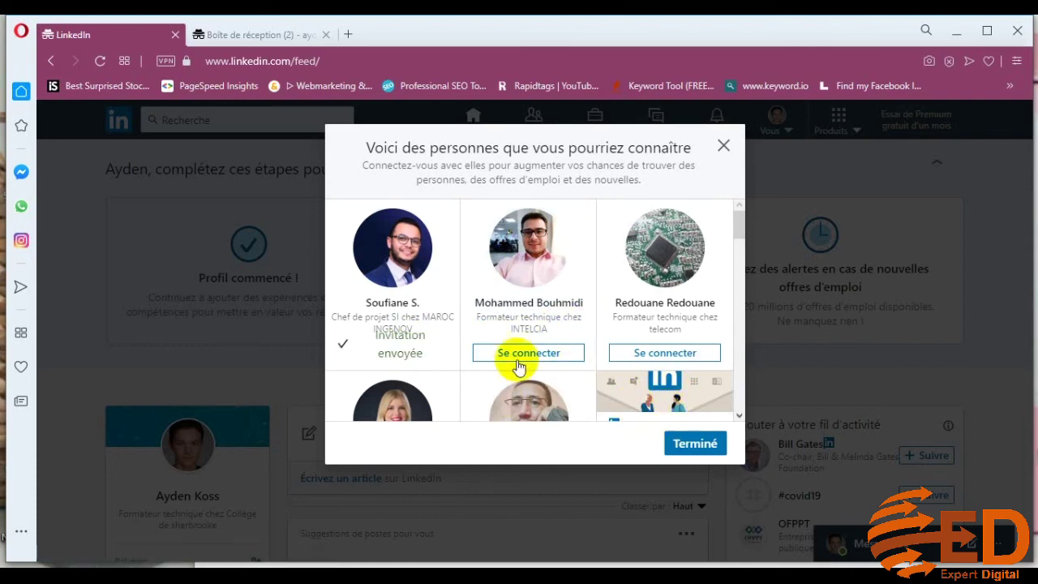
scroll(661, 332, "down", 2)
scroll(663, 332, "down", 5)
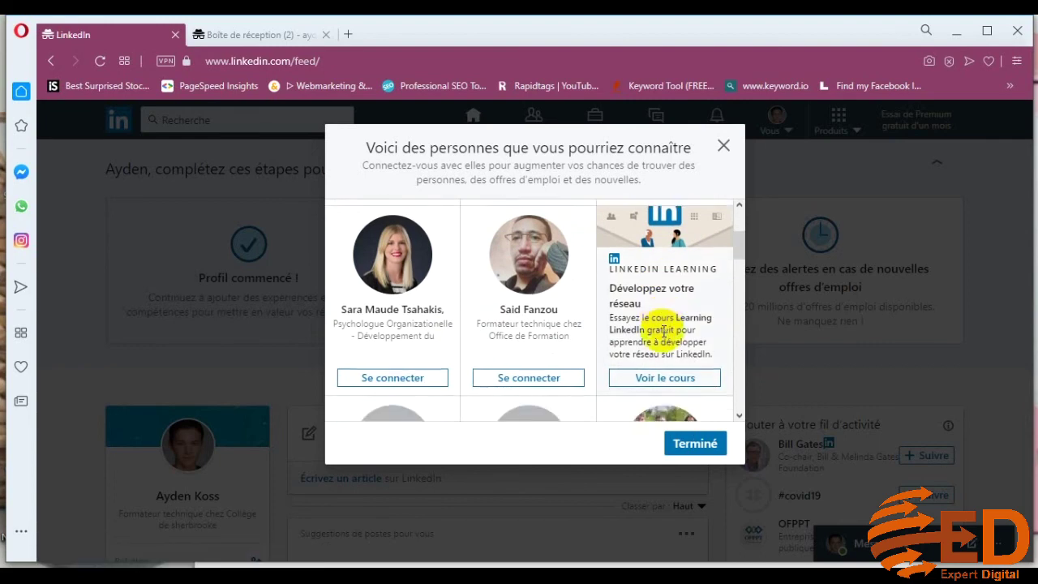
scroll(664, 337, "down", 1)
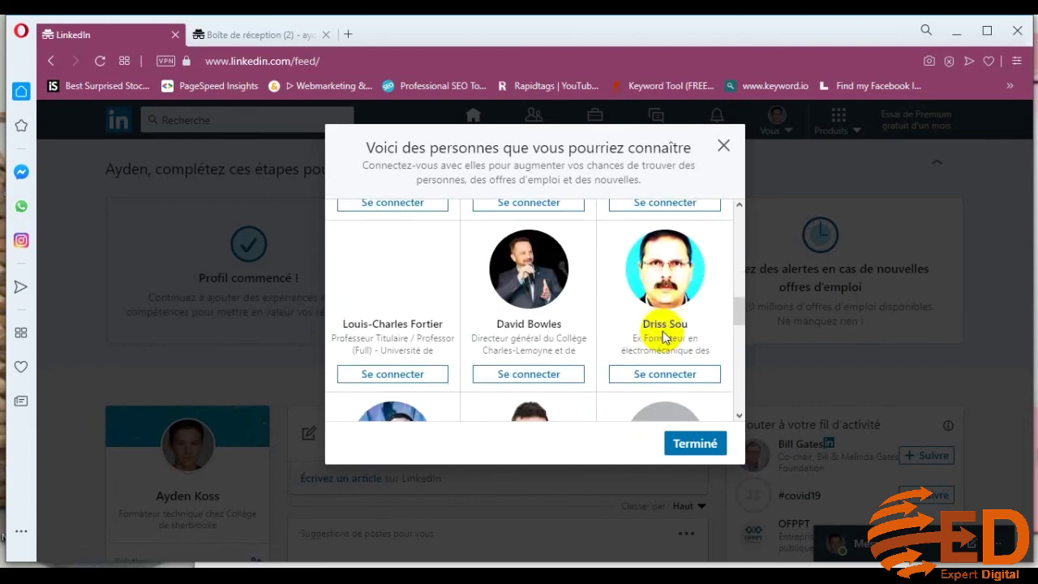
scroll(661, 340, "down", 1)
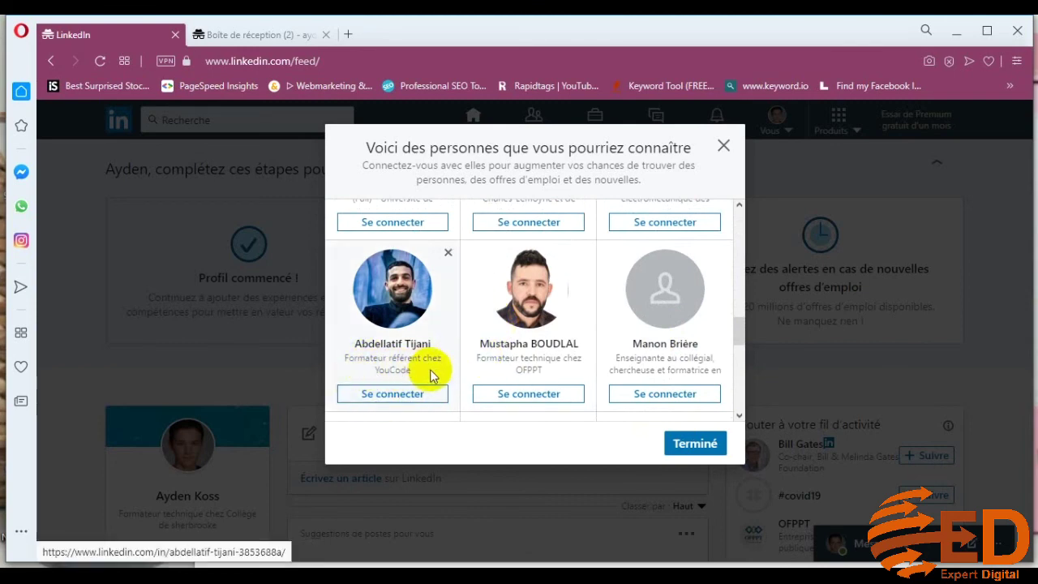
left_click(684, 451)
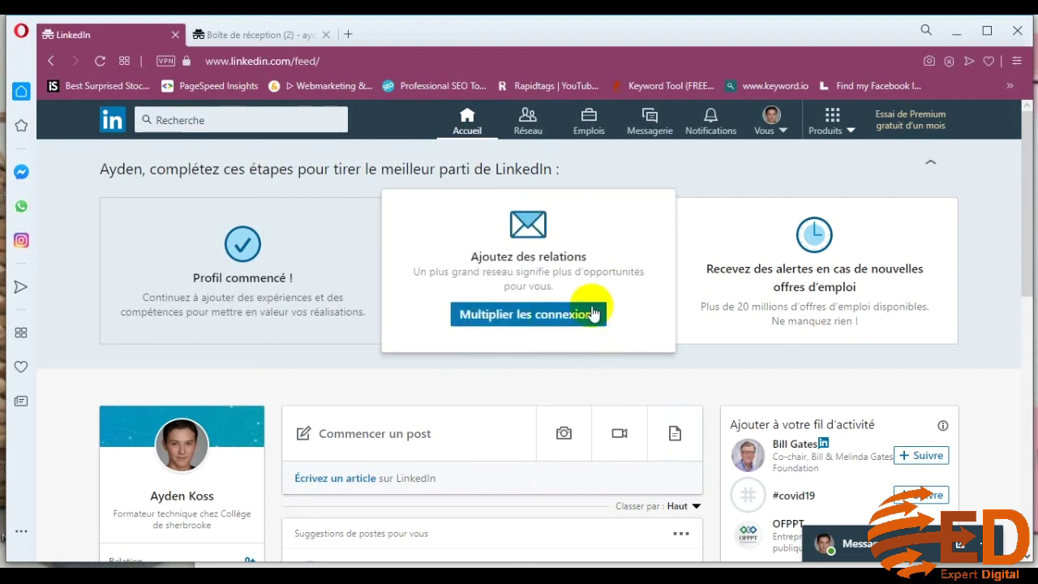
Collapse the 'complétez ces étapes' checklist into a one-line bar above the feed
left_click(707, 328)
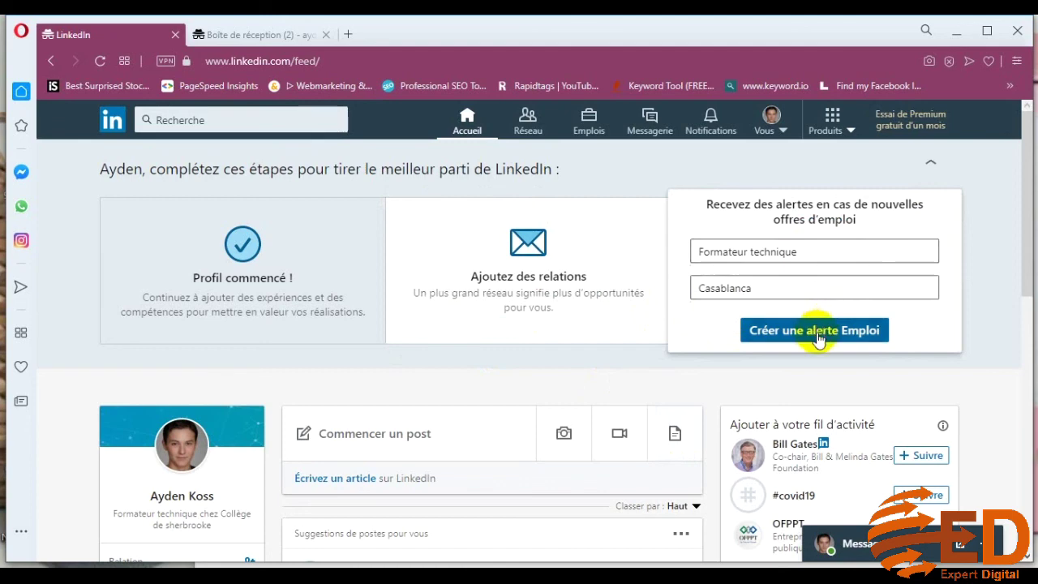
left_click(931, 164)
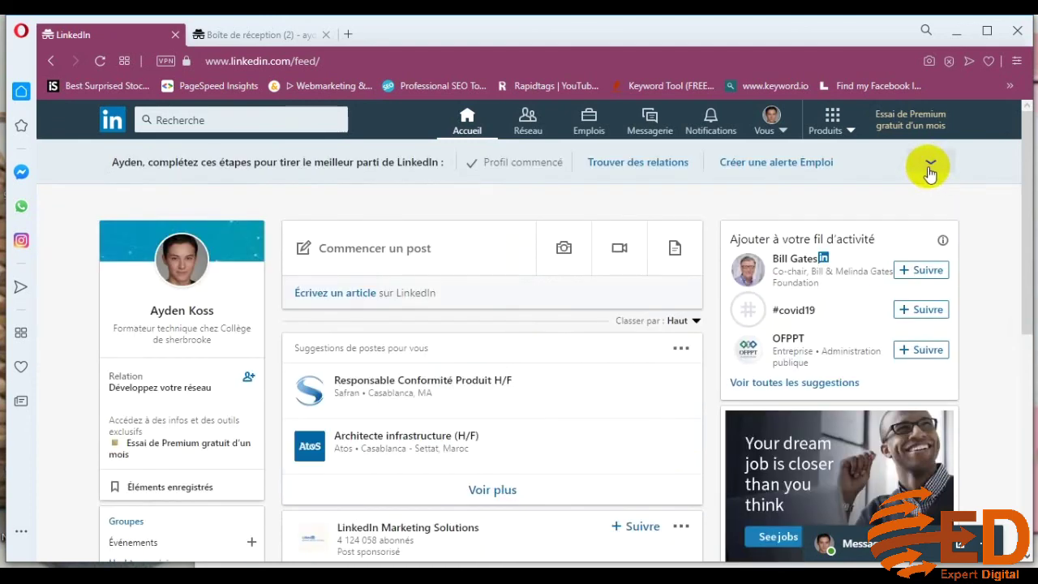
left_click(929, 168)
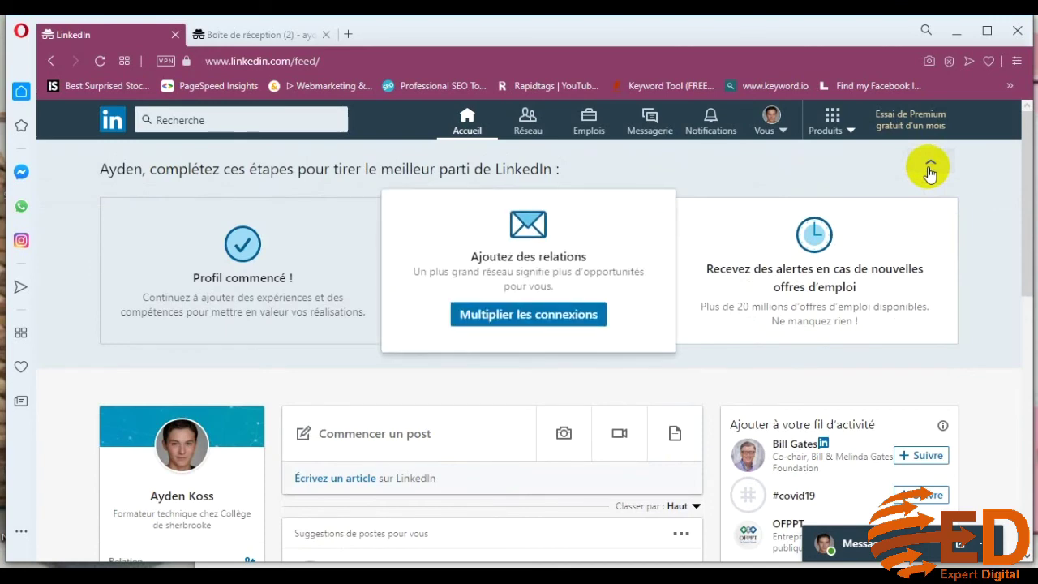
left_click(930, 168)
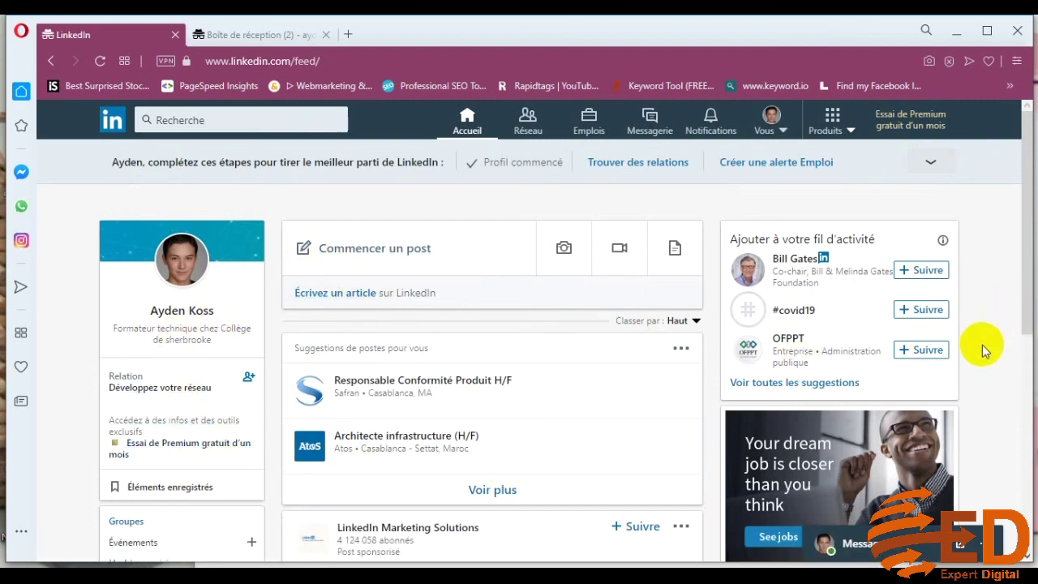
scroll(982, 349, "down", 3)
scroll(983, 349, "up", 3)
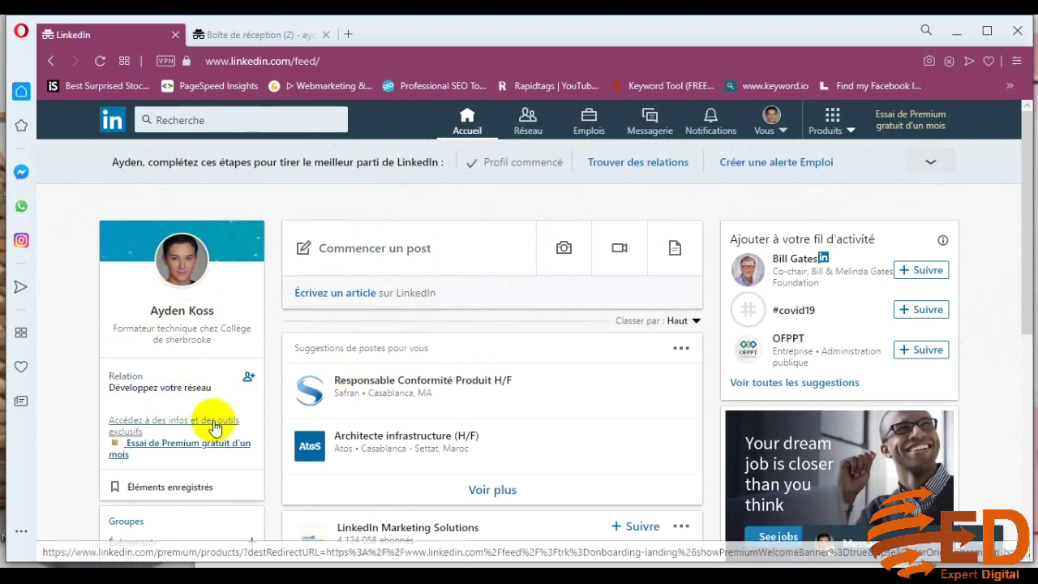
scroll(214, 424, "down", 3)
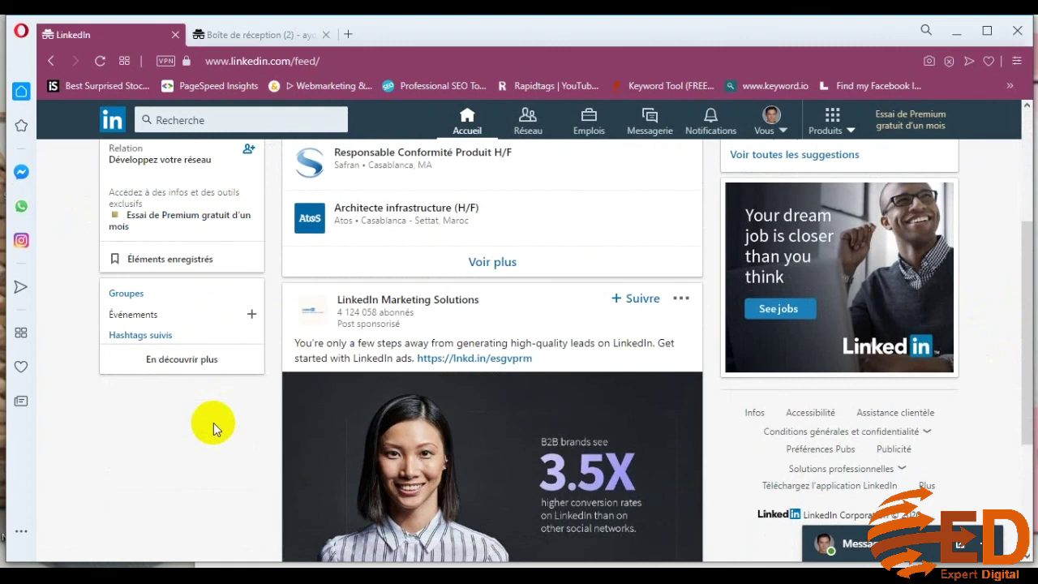
scroll(213, 423, "up", 3)
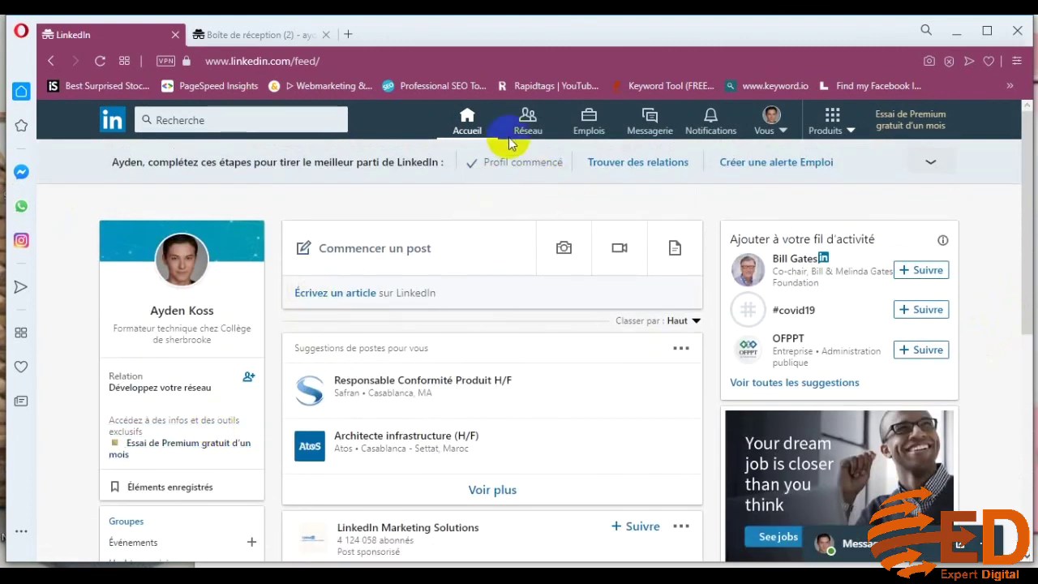